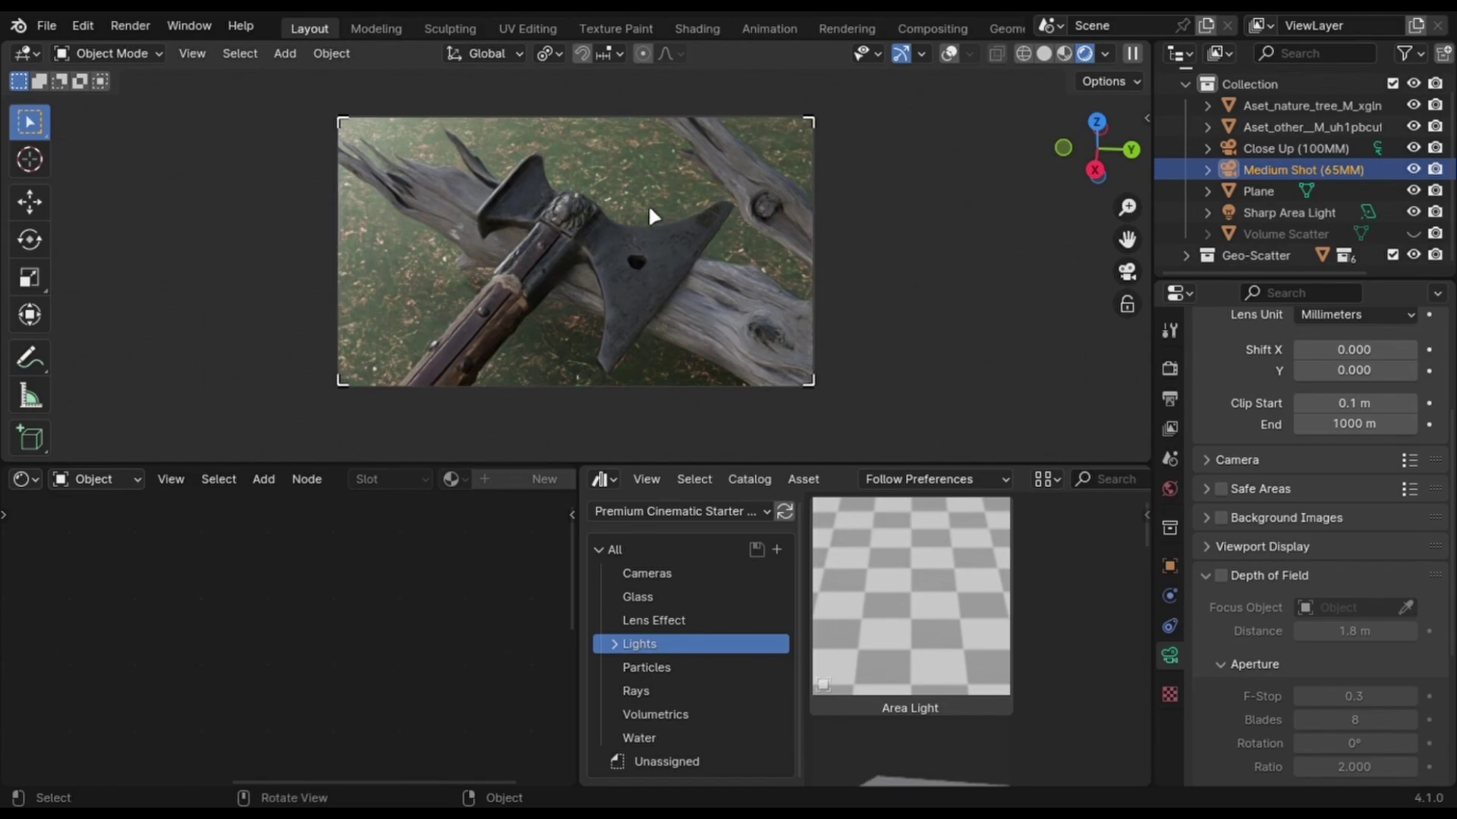
- Orbit out of the camera to a high view of the axe-on-log scene in rendered shading
{"action": "middle_click_drag", "start_coordinate": [687, 285], "coordinate": [775, 343]}
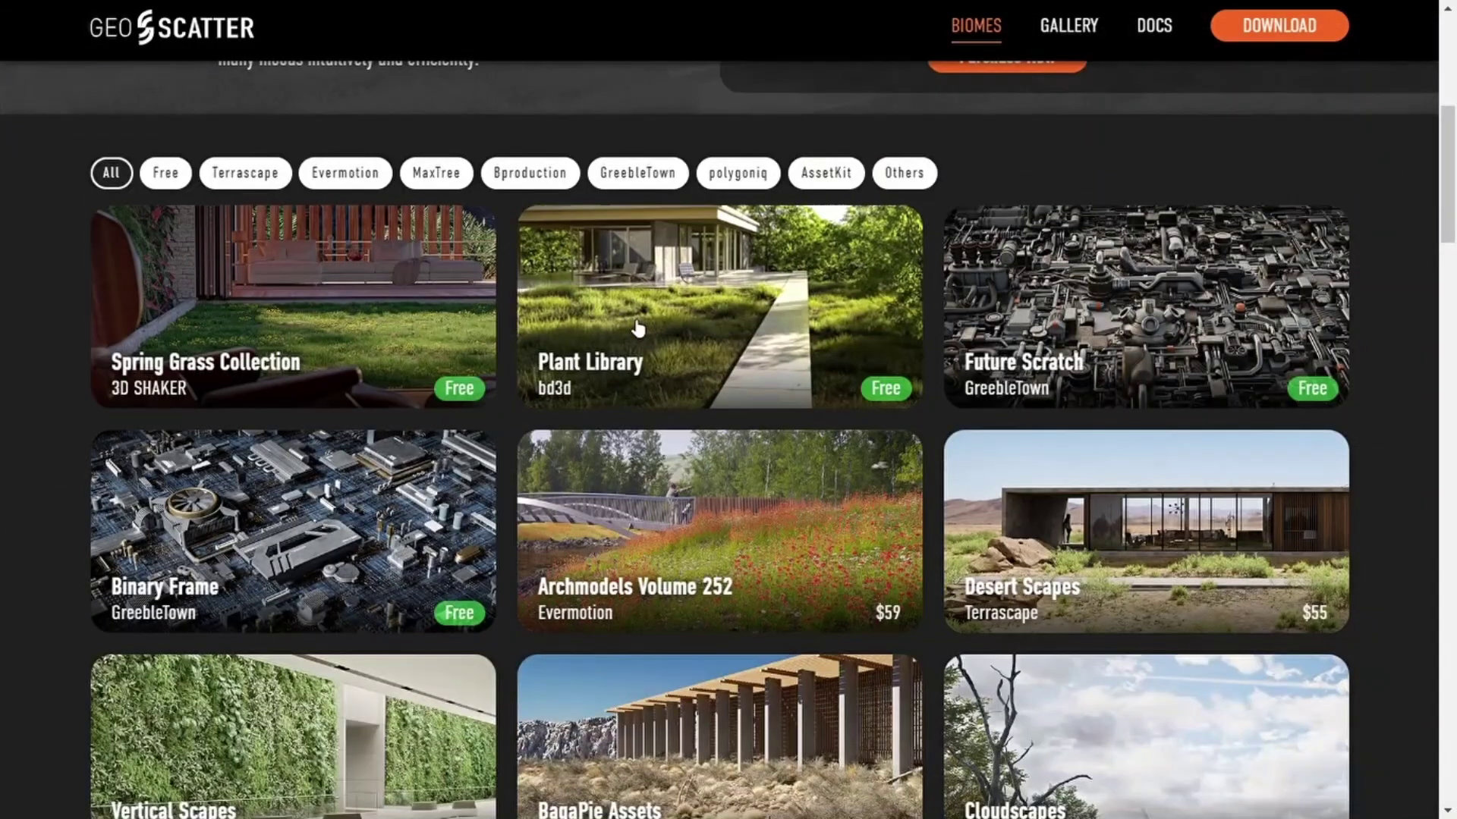
- Filter the GeoScatter biome packs to Free, then scroll through the BlenderKit.com homepage
{"action": "left_click", "coordinate": [166, 173]}
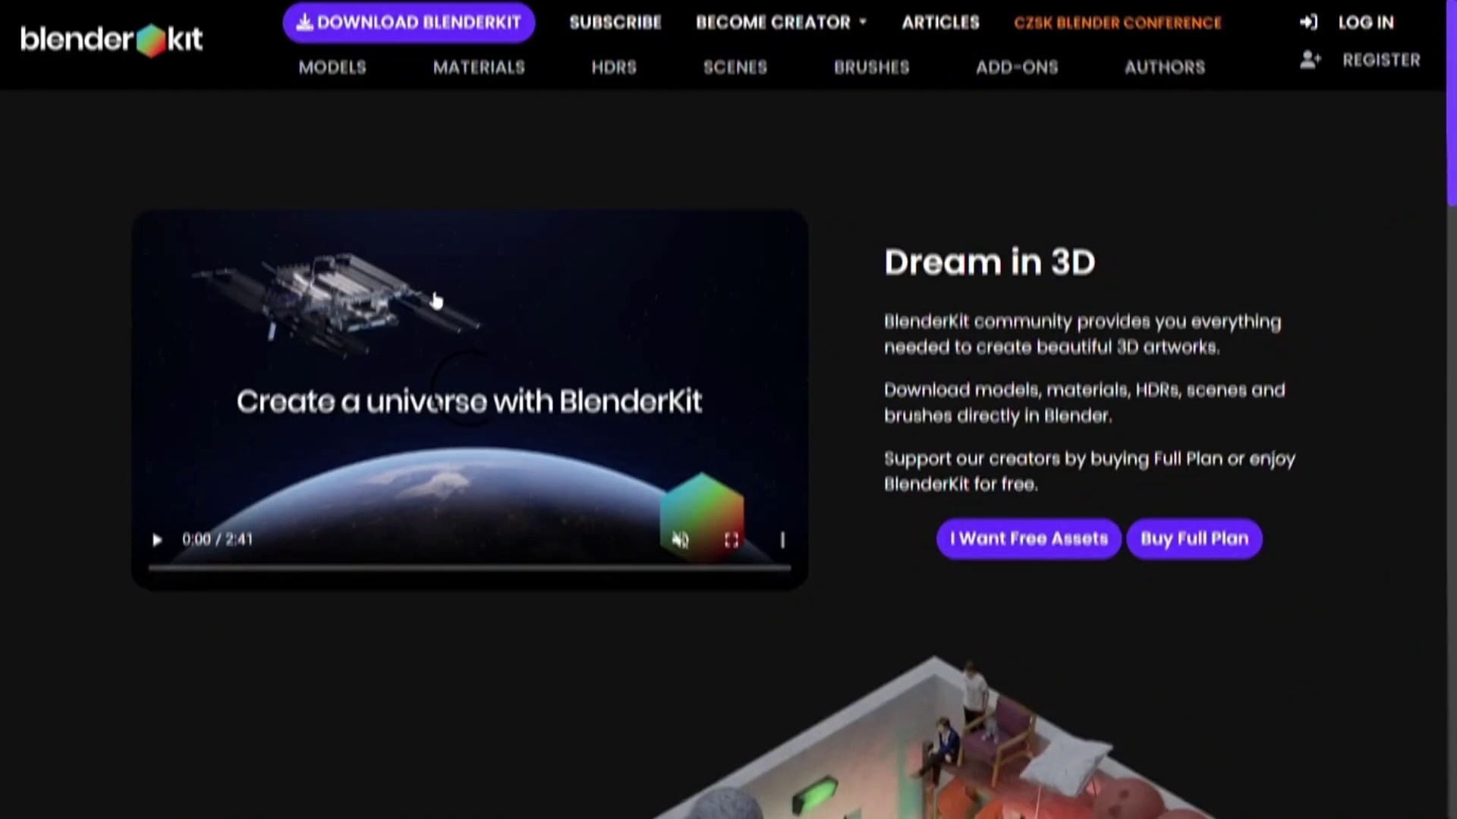
{"action": "scroll", "coordinate": [604, 367], "scroll_direction": "down", "scroll_amount": 2}
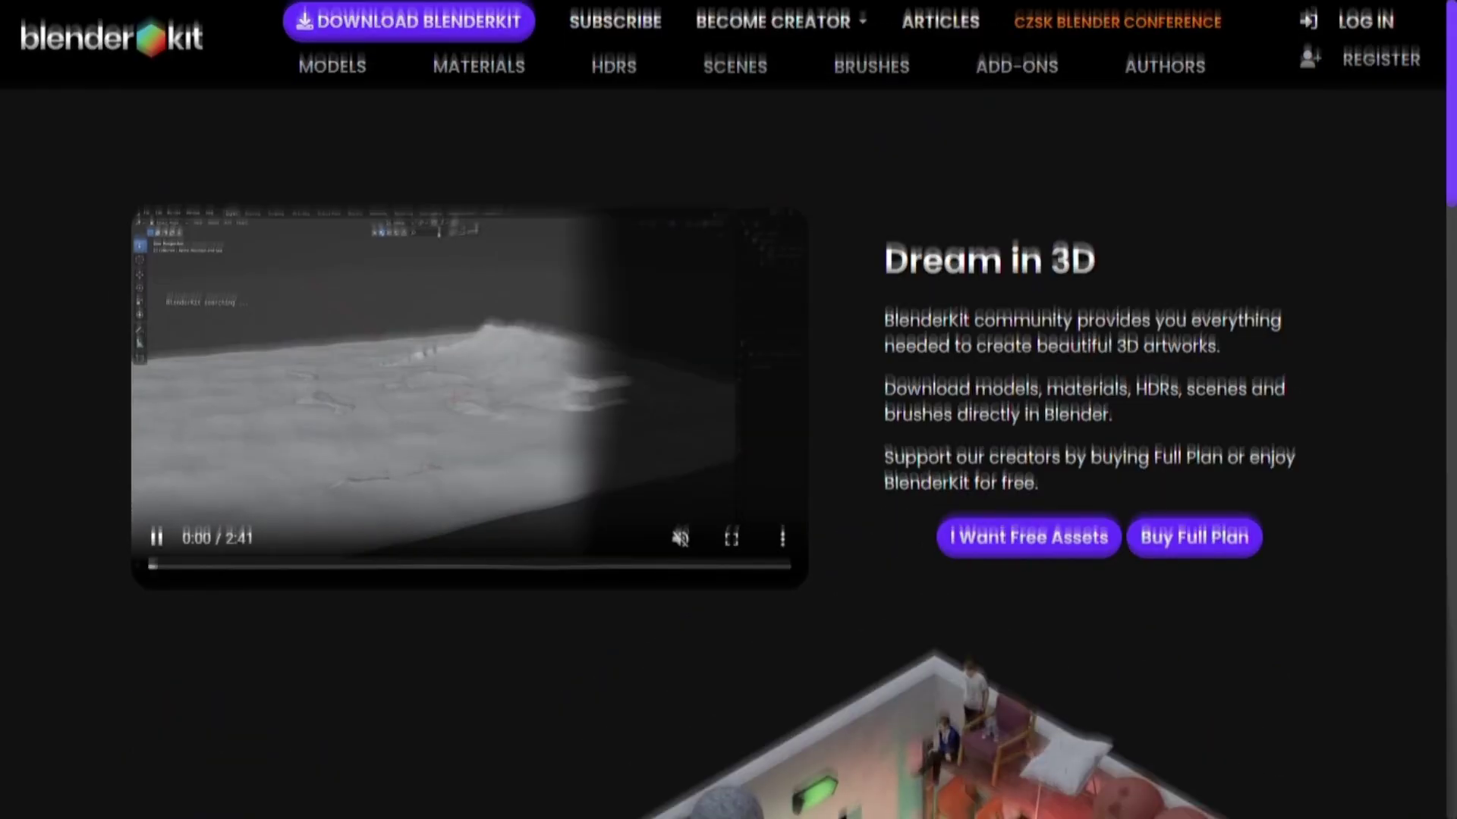
{"action": "scroll", "coordinate": [589, 399], "scroll_direction": "down", "scroll_amount": 5}
{"action": "scroll", "coordinate": [589, 400], "scroll_direction": "down", "scroll_amount": 5}
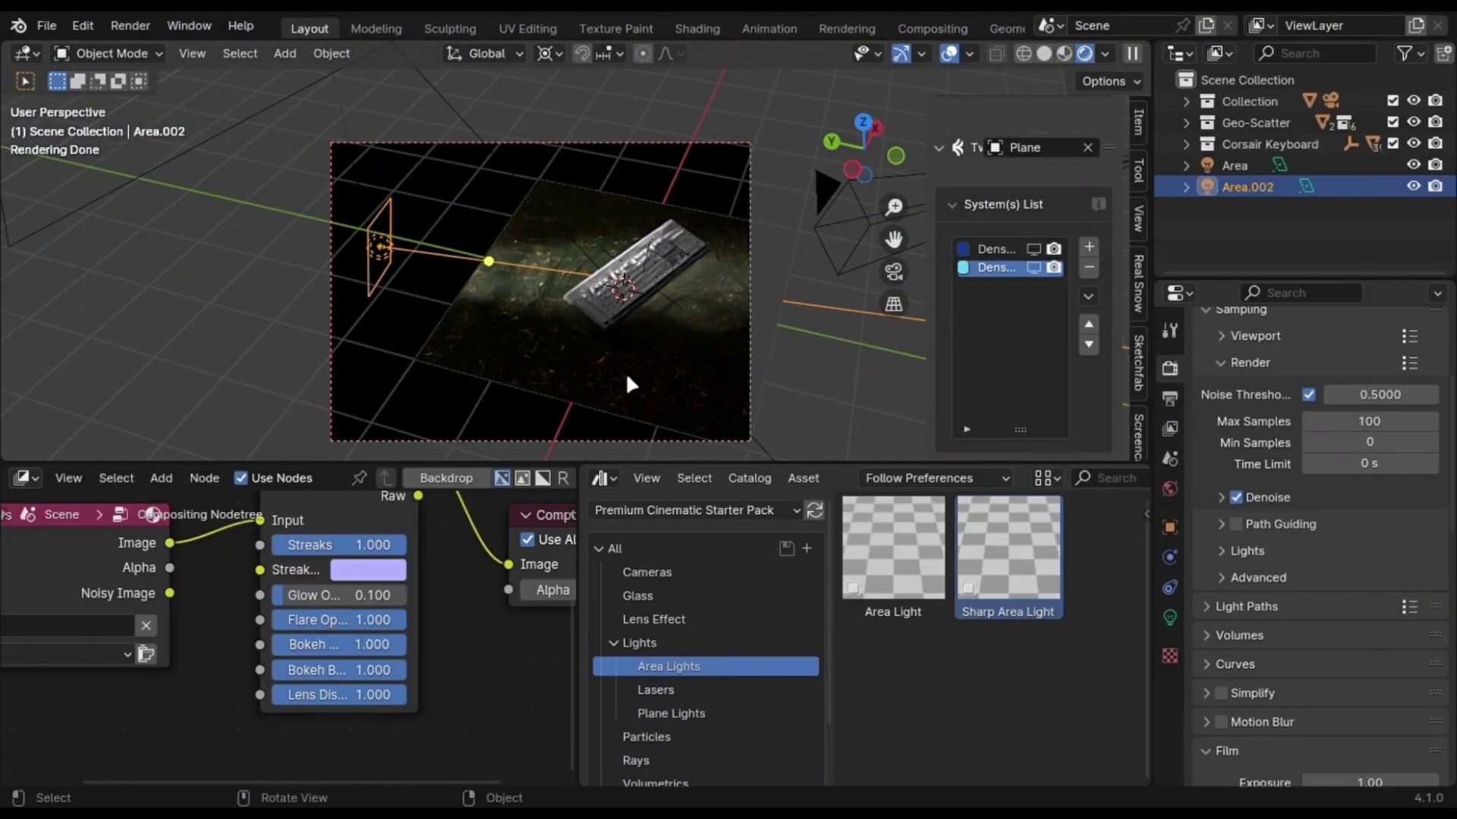
- Orbit and zoom around the keyboard scene, then look through the scene camera
{"action": "middle_click_drag", "start_coordinate": [695, 335], "coordinate": [561, 334]}
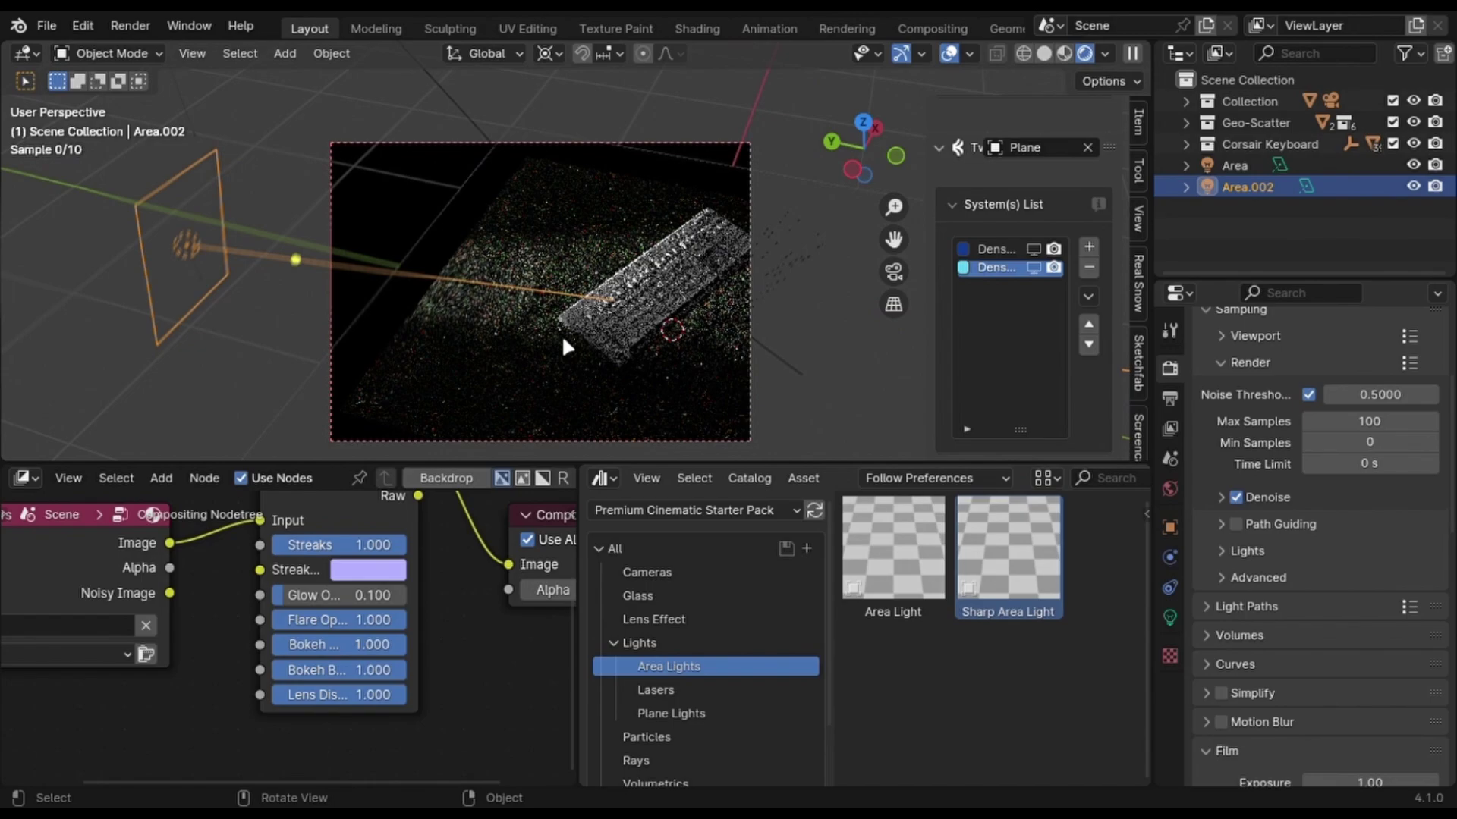
{"action": "scroll", "coordinate": [561, 334], "scroll_direction": "up", "scroll_amount": 5}
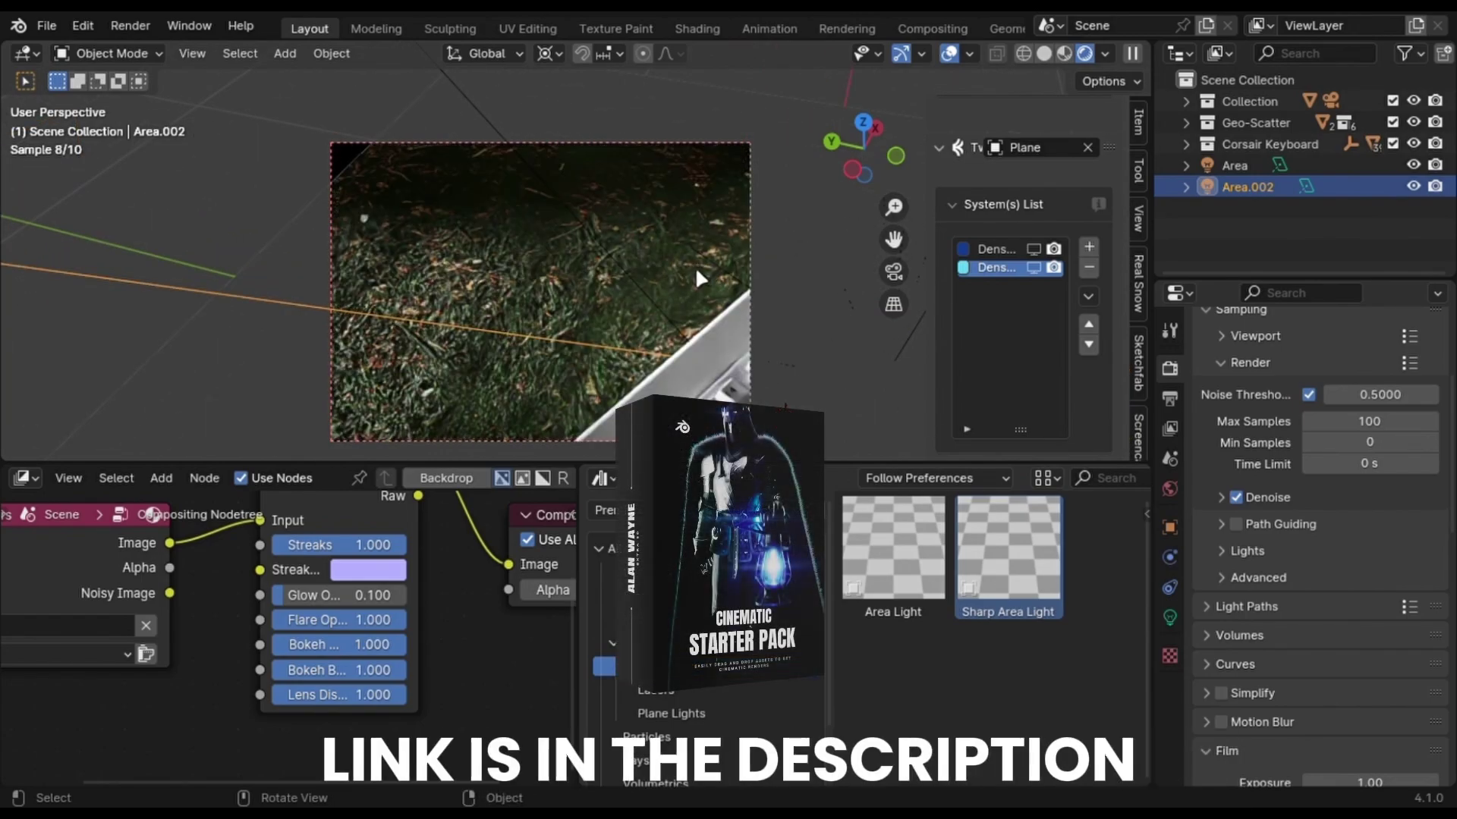
{"action": "key", "text": "KP_0"}
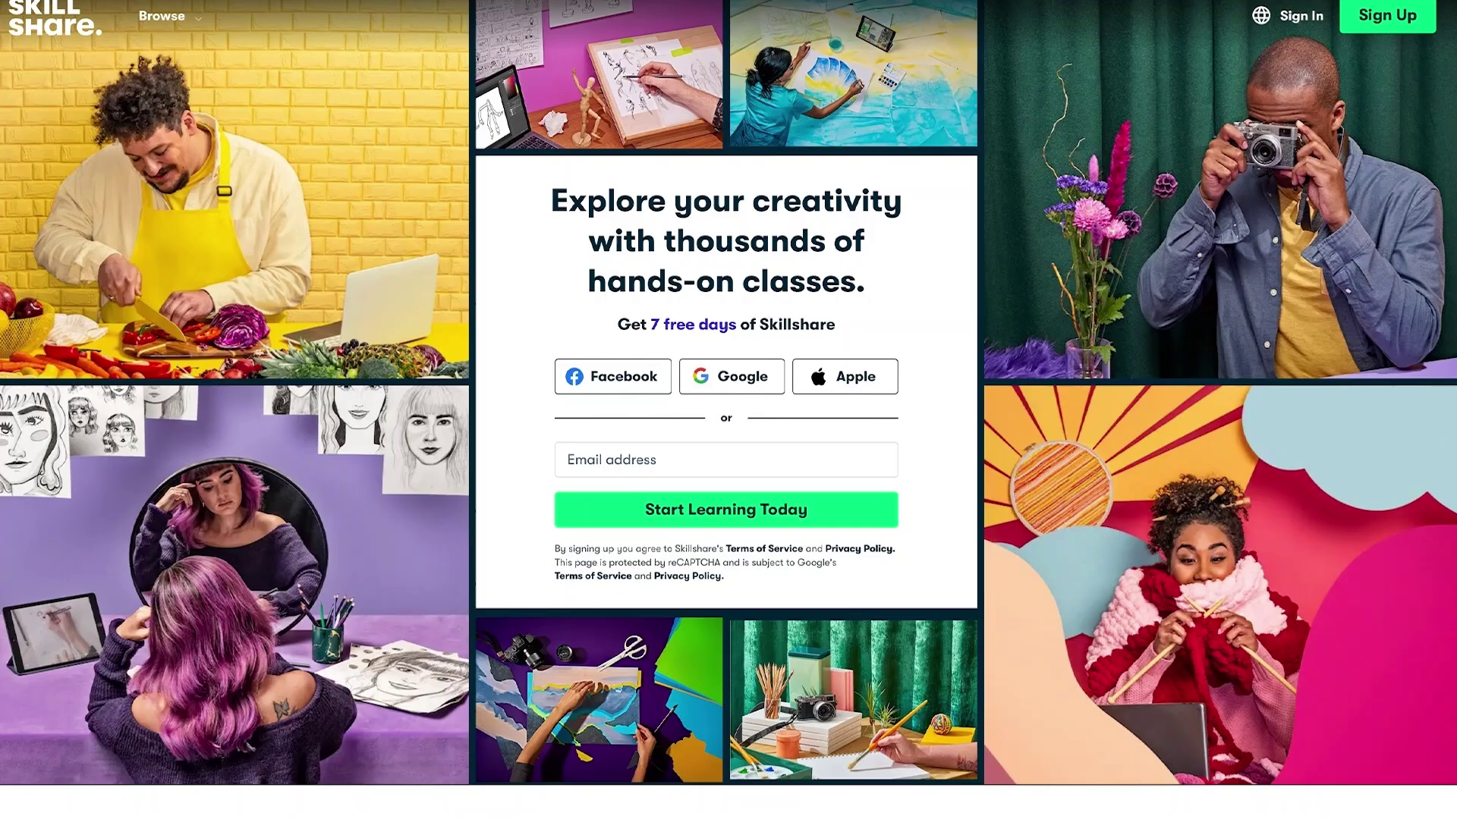
- Scroll the Skillshare sign-up page and browse to the Photography class category
{"action": "scroll", "coordinate": [729, 410], "scroll_direction": "down", "scroll_amount": 7}
{"action": "scroll", "coordinate": [728, 410], "scroll_direction": "down", "scroll_amount": 12}
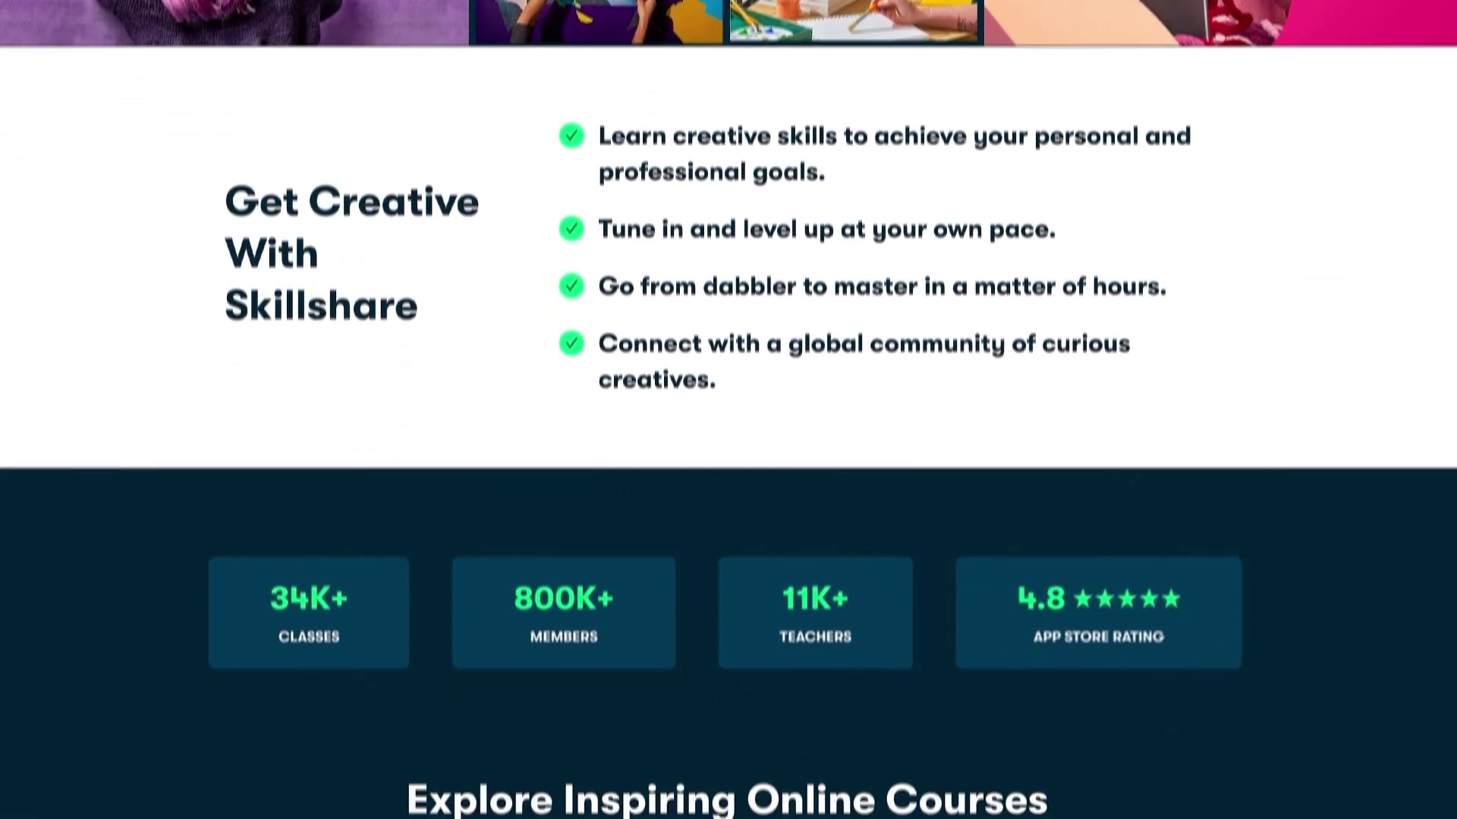
{"action": "scroll", "coordinate": [728, 409], "scroll_direction": "down", "scroll_amount": 1}
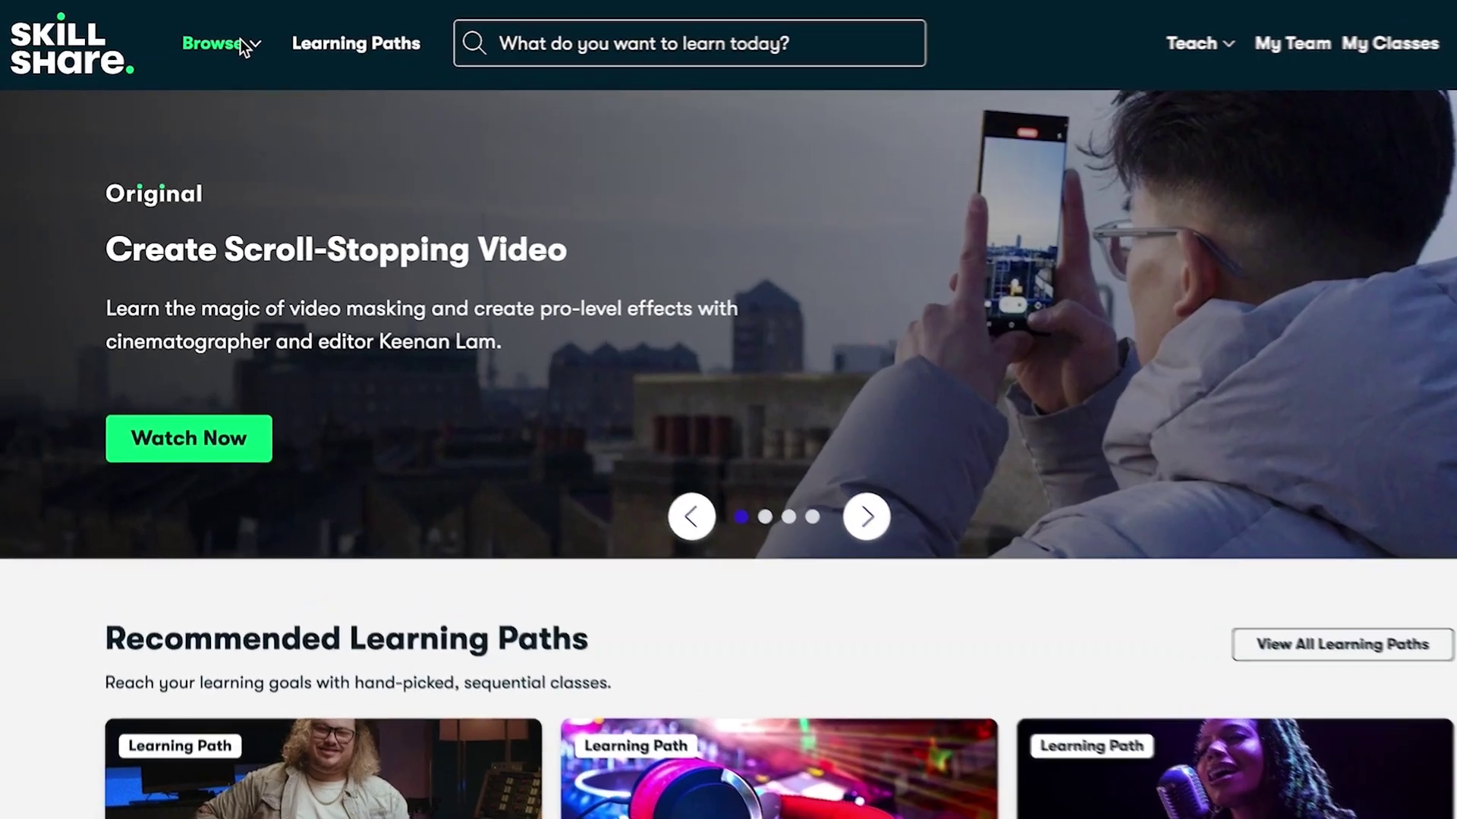
{"action": "left_click", "coordinate": [226, 44]}
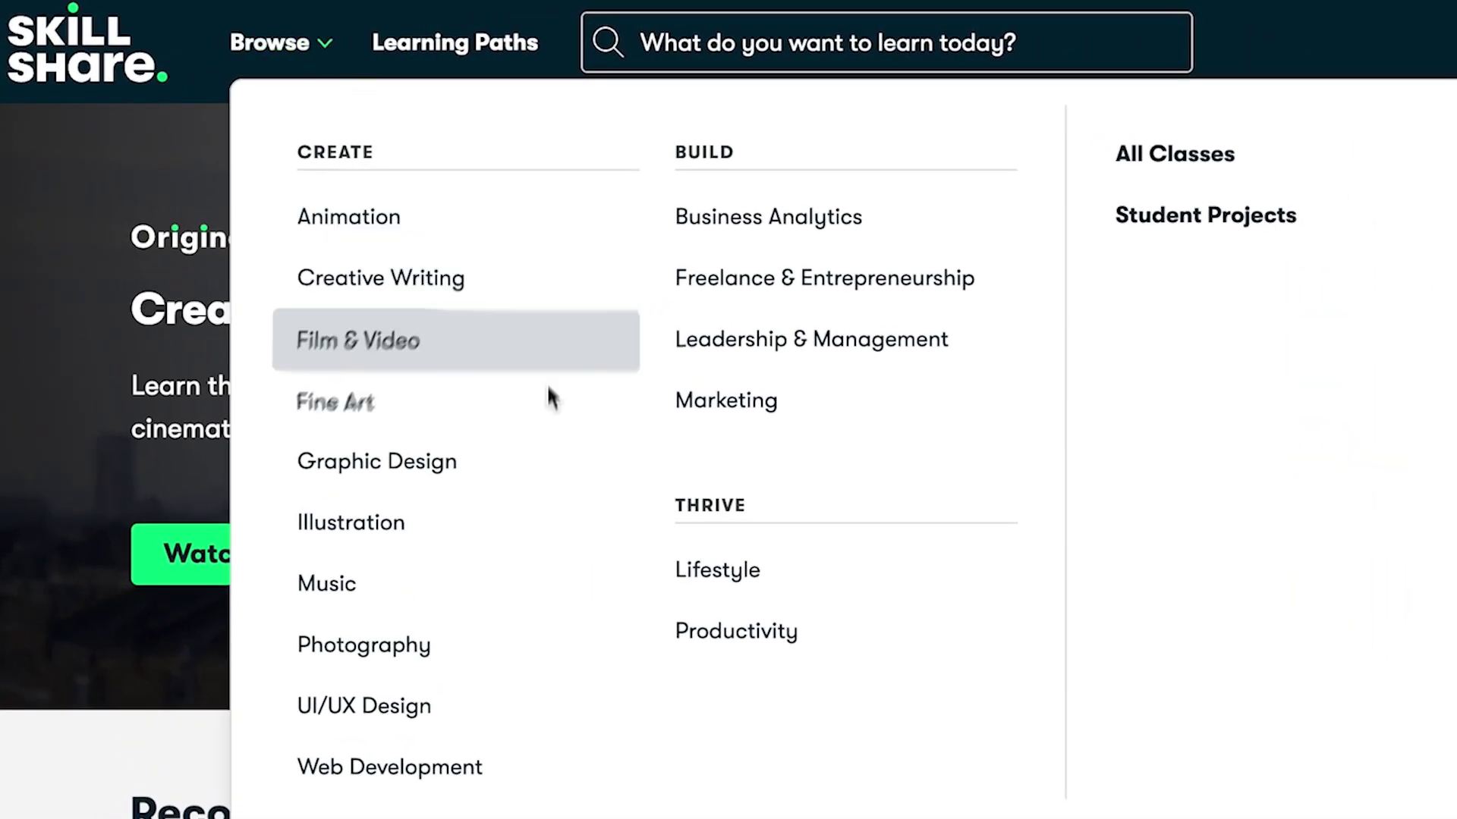
{"action": "left_click", "coordinate": [550, 640]}
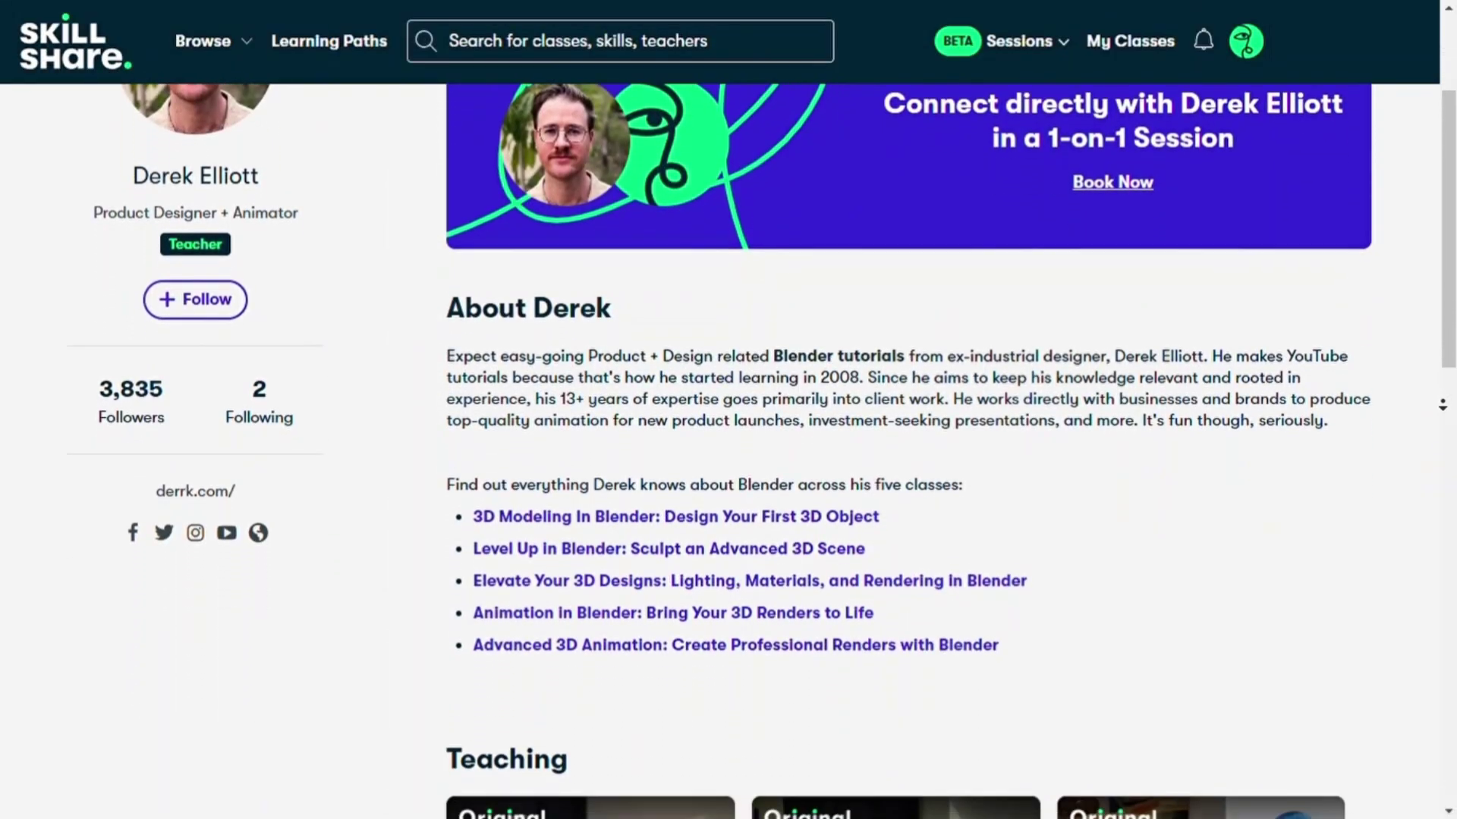
- Scroll down the teacher's Skillshare profile page
{"action": "scroll", "coordinate": [1442, 406], "scroll_direction": "down", "scroll_amount": 5}
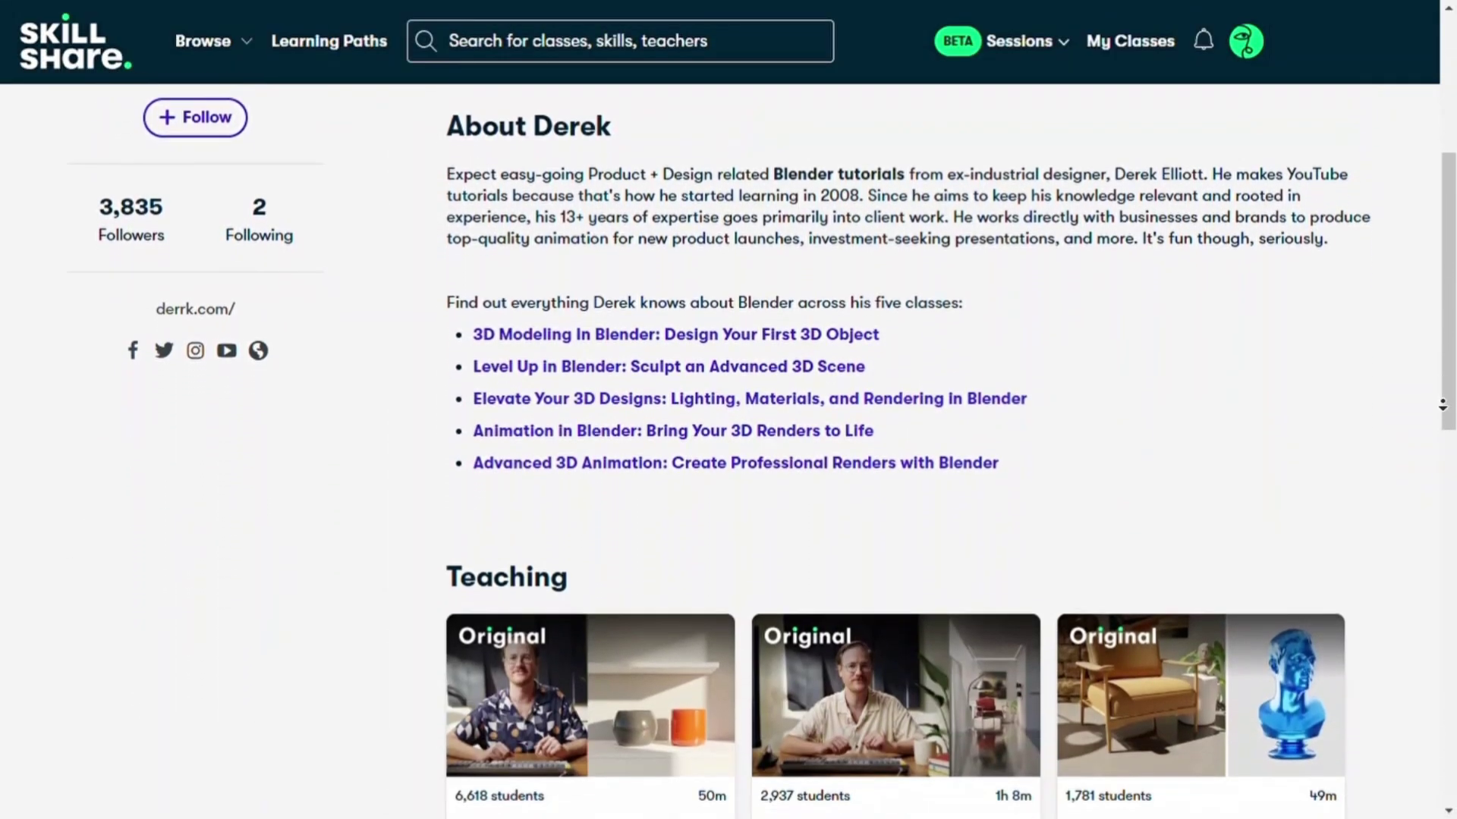
{"action": "scroll", "coordinate": [1442, 406], "scroll_direction": "down", "scroll_amount": 5}
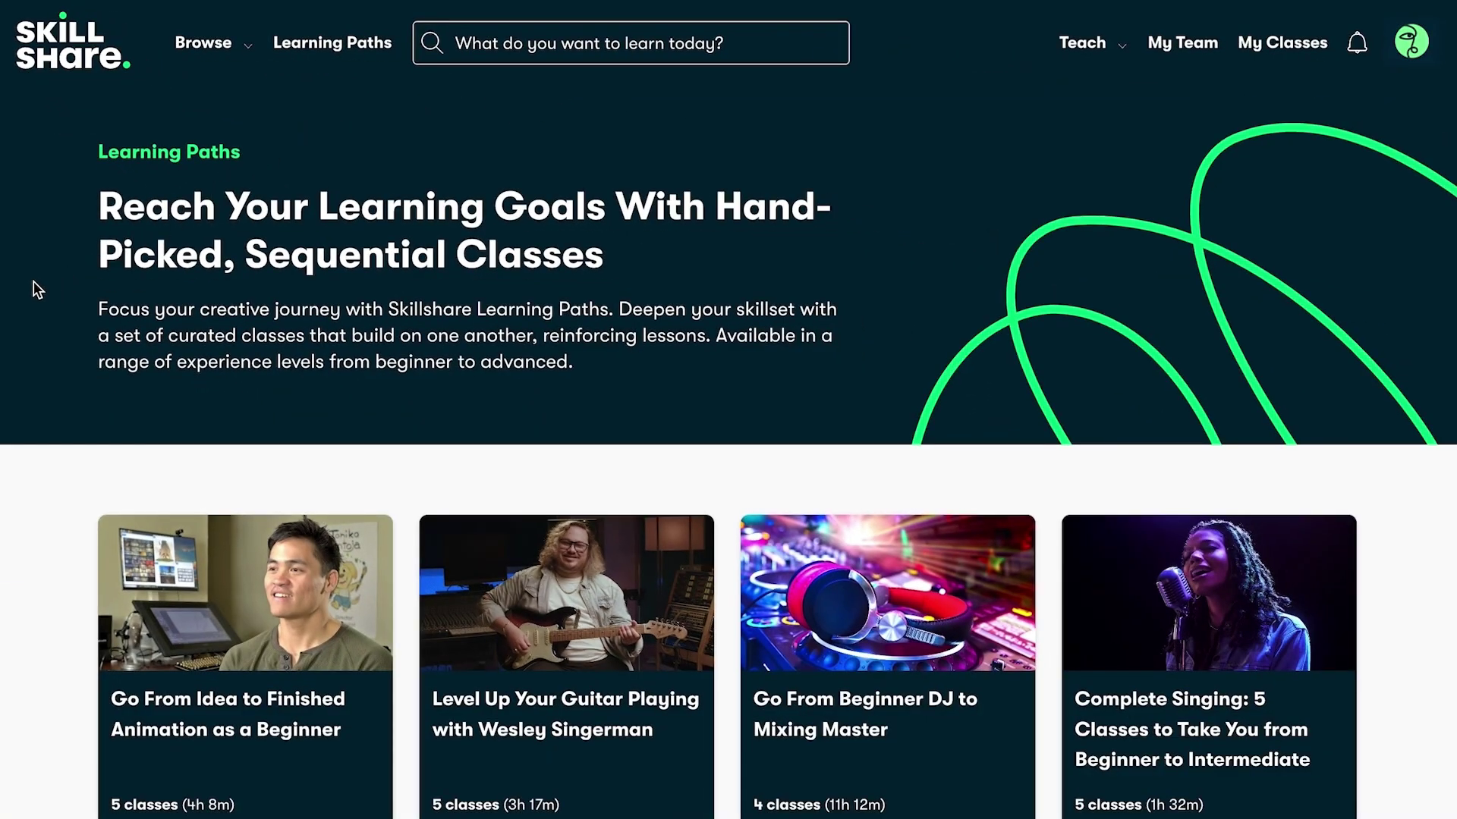
- Scroll the Unreal Engine class page, view its Projects & Resources, then open the Browse categories
{"action": "scroll", "coordinate": [38, 287], "scroll_direction": "down", "scroll_amount": 4}
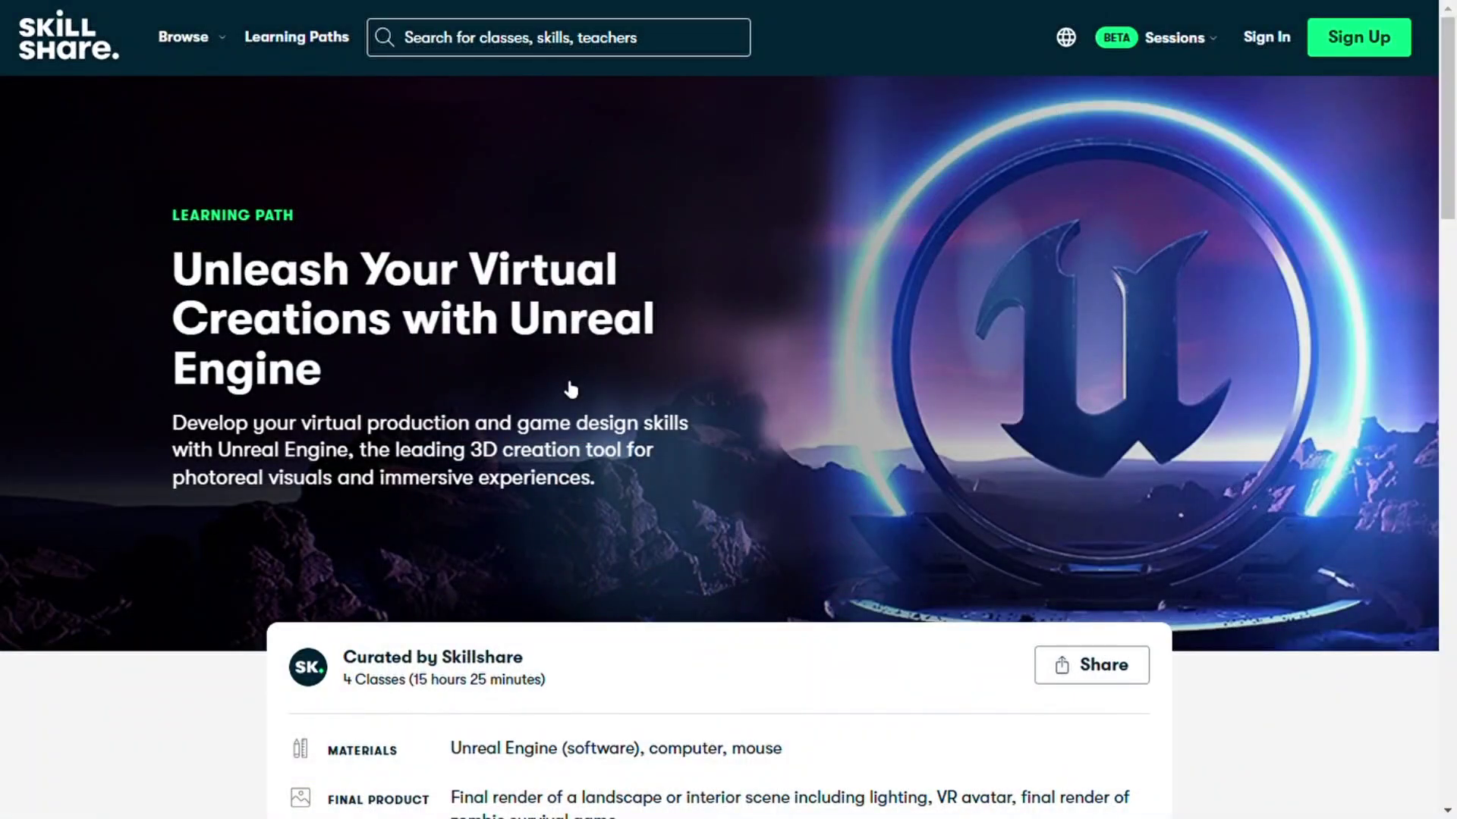
{"action": "scroll", "coordinate": [914, 546], "scroll_direction": "down", "scroll_amount": 15}
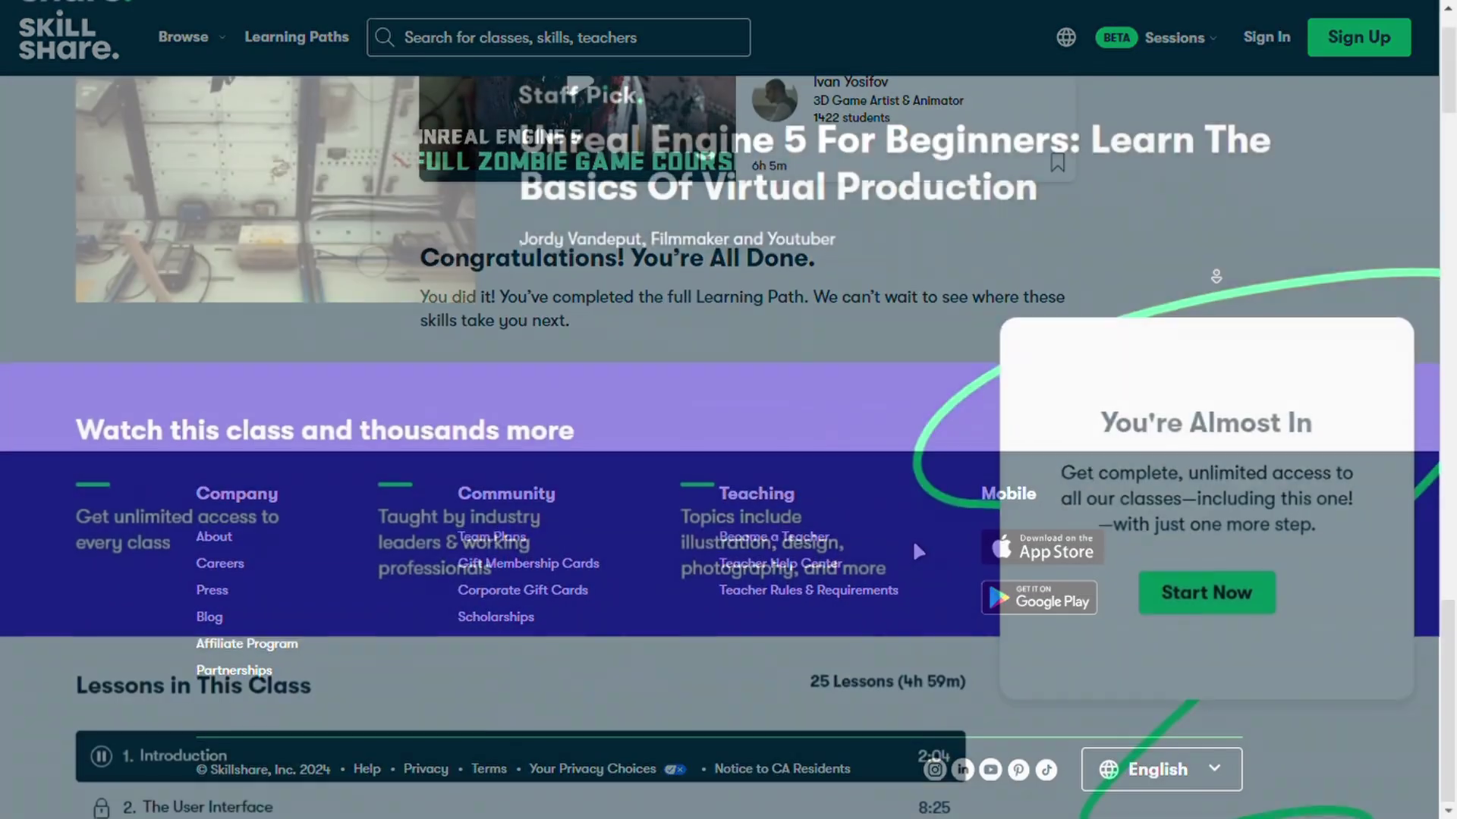
{"action": "scroll", "coordinate": [918, 551], "scroll_direction": "down", "scroll_amount": 2}
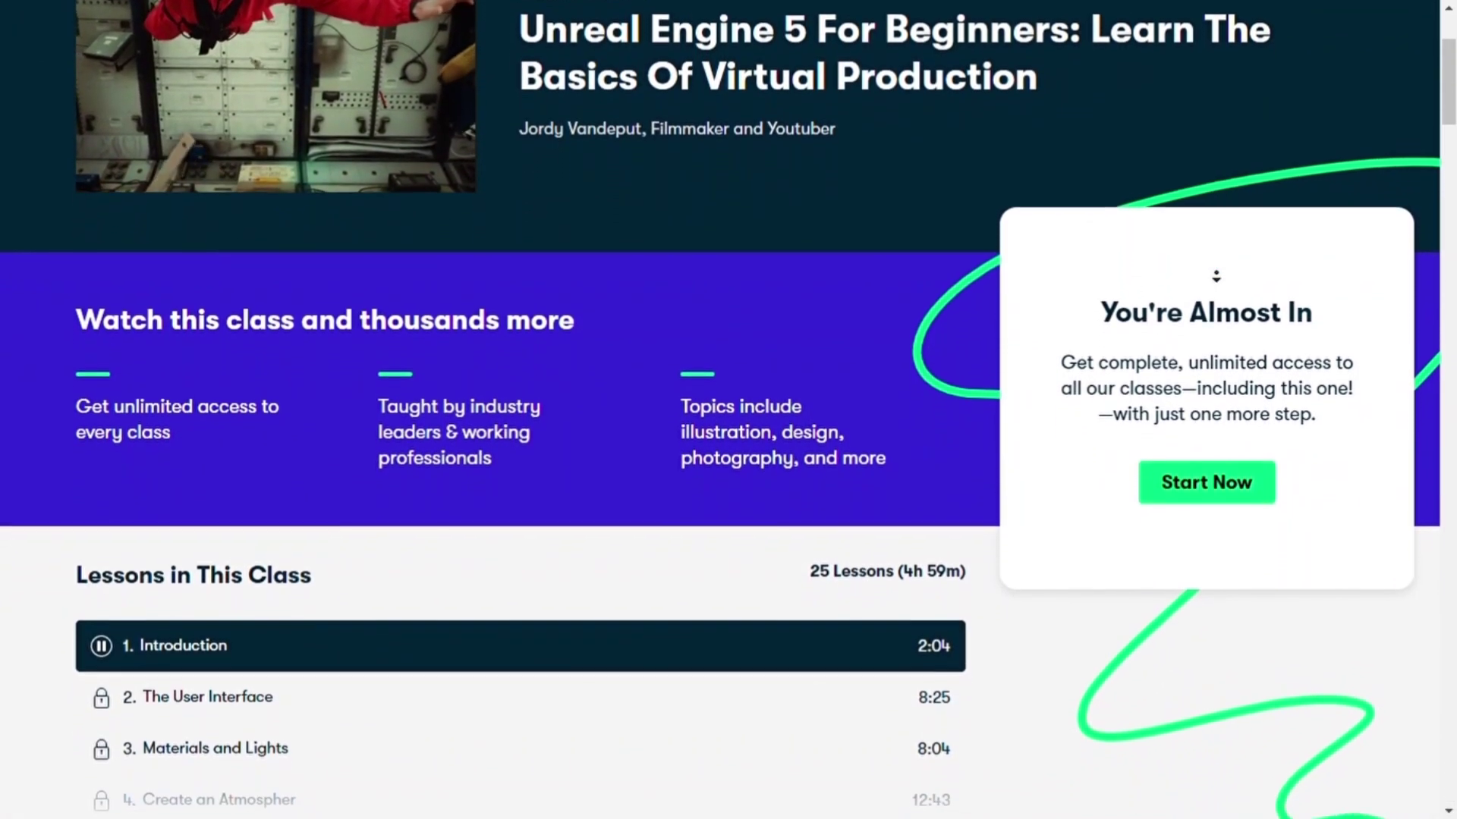
{"action": "scroll", "coordinate": [1216, 276], "scroll_direction": "down", "scroll_amount": 2}
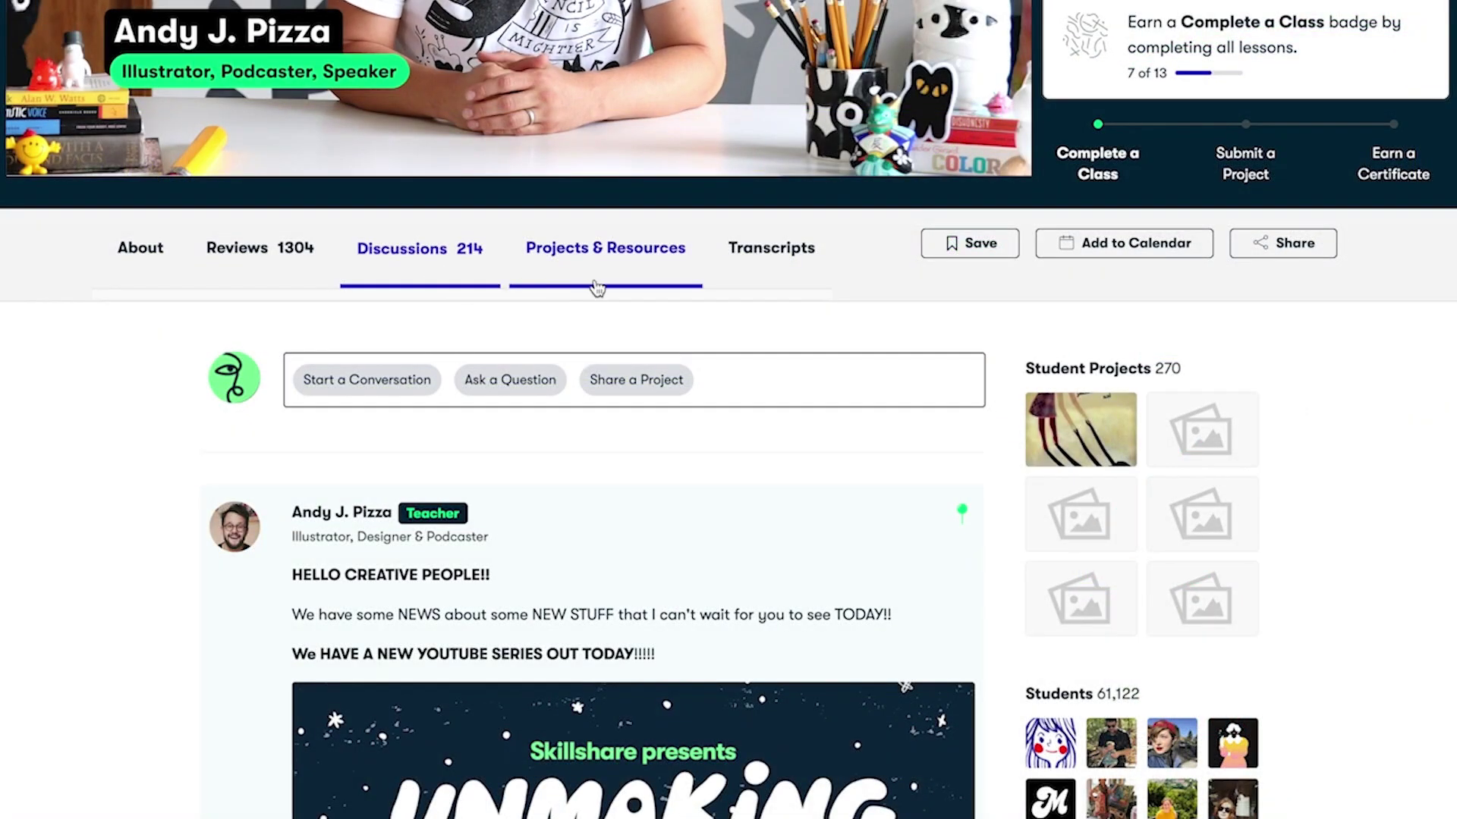
{"action": "left_click", "coordinate": [597, 288]}
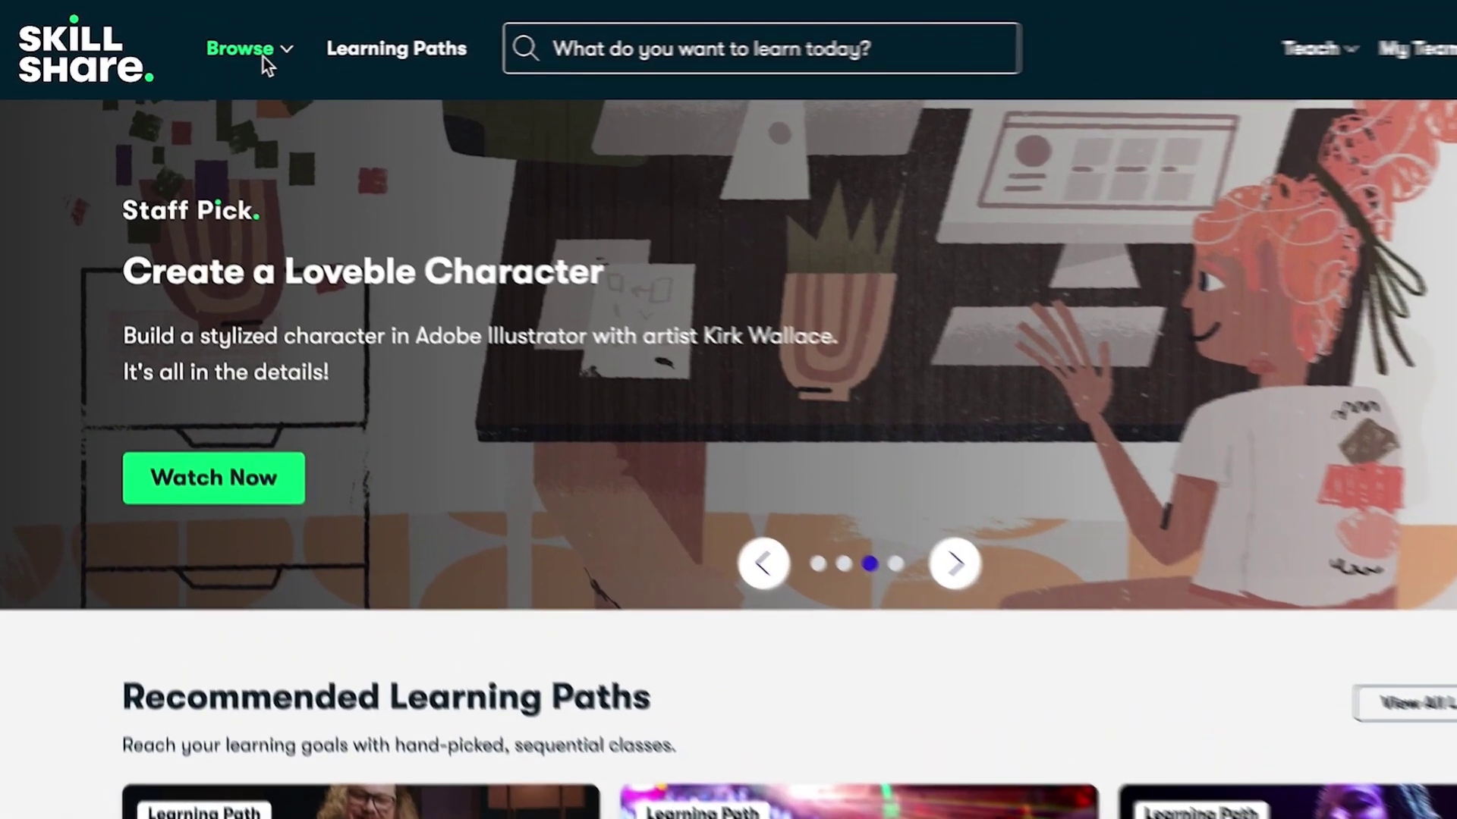
{"action": "left_click", "coordinate": [317, 58]}
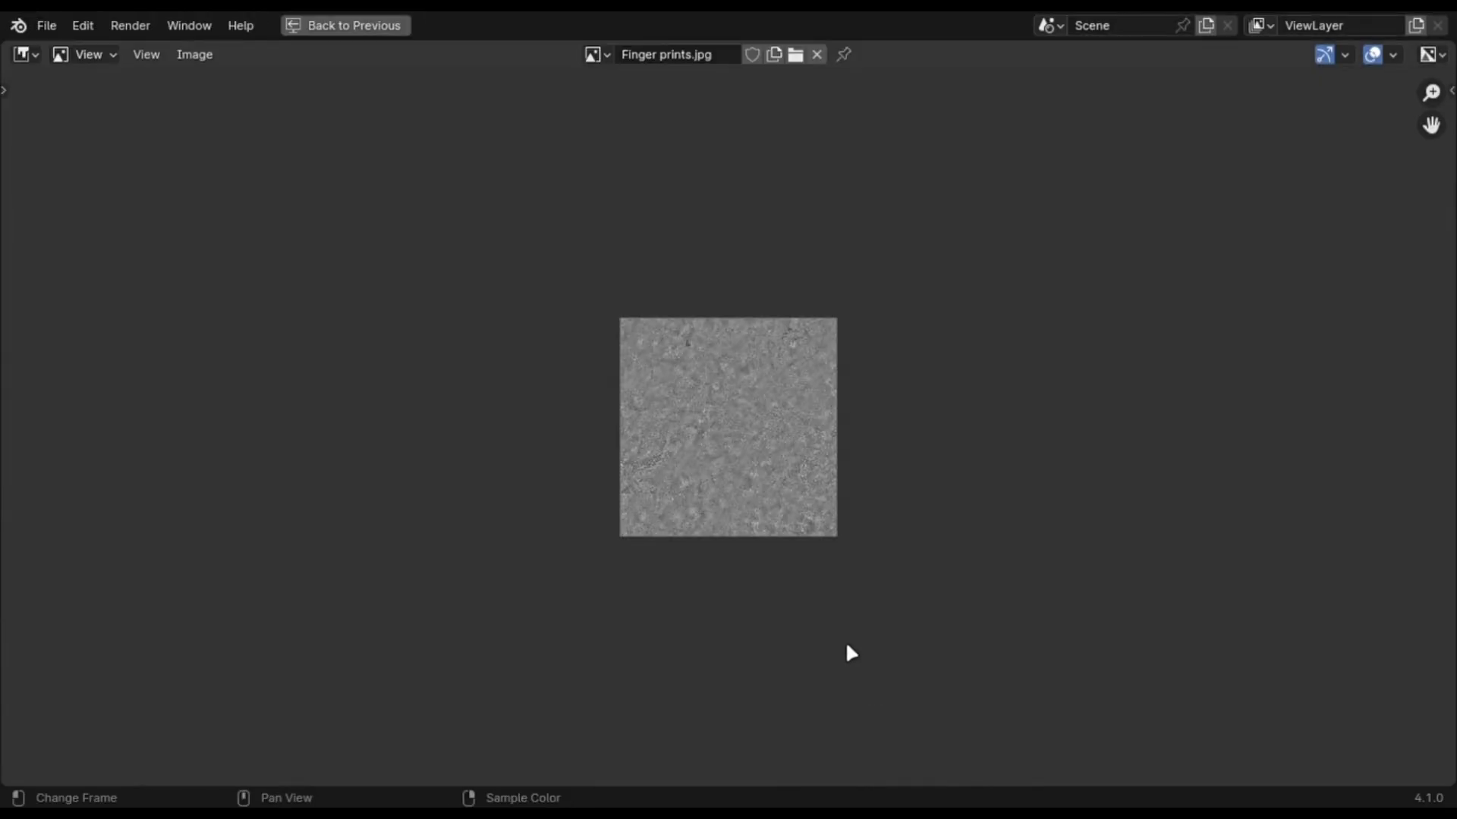
- Inspect the Finger prints.jpg texture full-window, zooming and panning across it
{"action": "key", "text": "Home"}
{"action": "scroll", "coordinate": [787, 576], "scroll_direction": "down", "scroll_amount": 1}
{"action": "scroll", "coordinate": [514, 273], "scroll_direction": "up", "scroll_amount": 5}
{"action": "scroll", "coordinate": [846, 504], "scroll_direction": "down", "scroll_amount": 6}
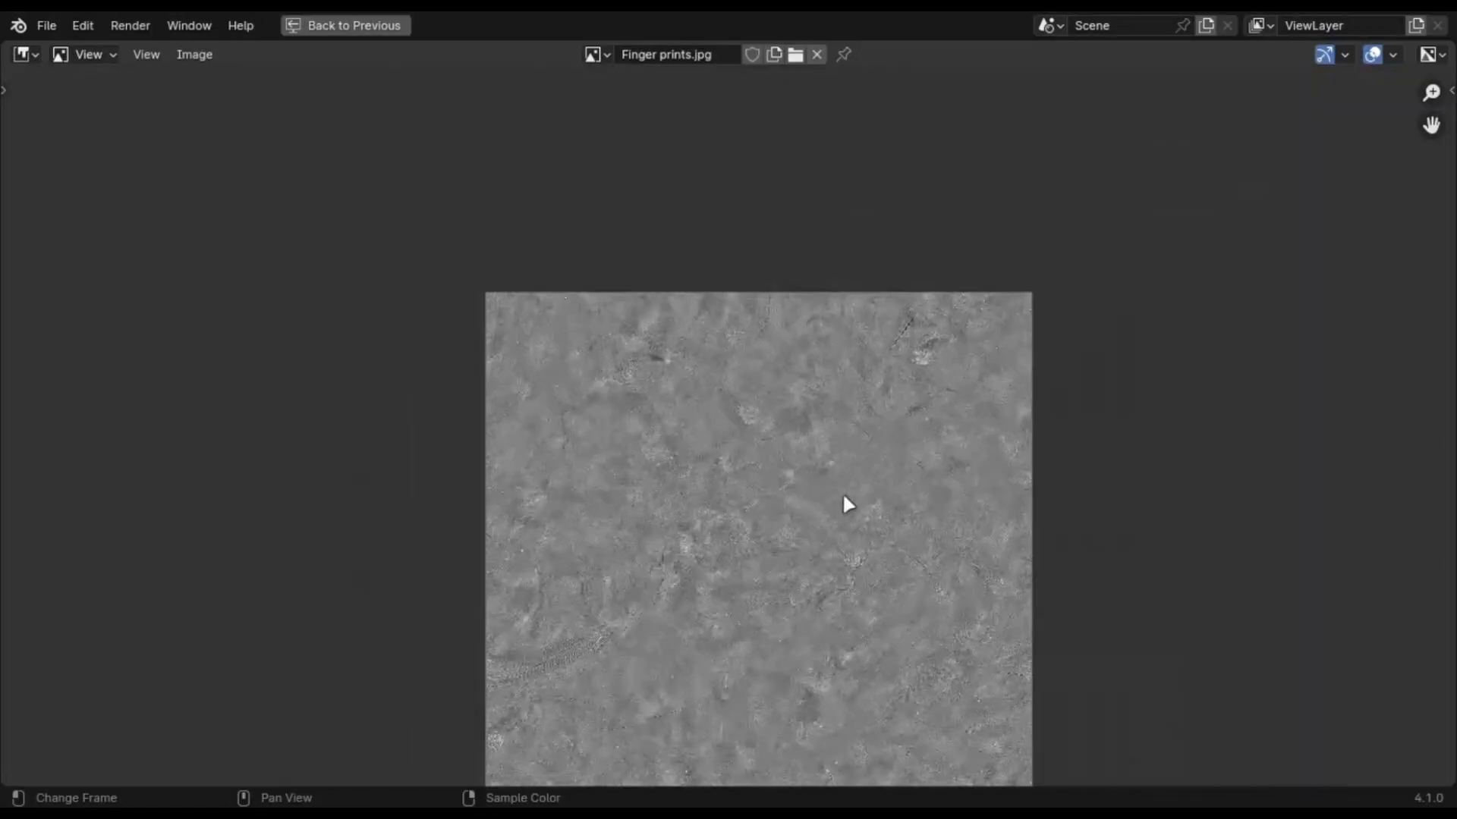
{"action": "middle_click_drag", "start_coordinate": [845, 504], "coordinate": [806, 365]}
{"action": "scroll", "coordinate": [808, 370], "scroll_direction": "up", "scroll_amount": 3}
{"action": "scroll", "coordinate": [797, 387], "scroll_direction": "down", "scroll_amount": 3}
{"action": "scroll", "coordinate": [835, 349], "scroll_direction": "up", "scroll_amount": 1}
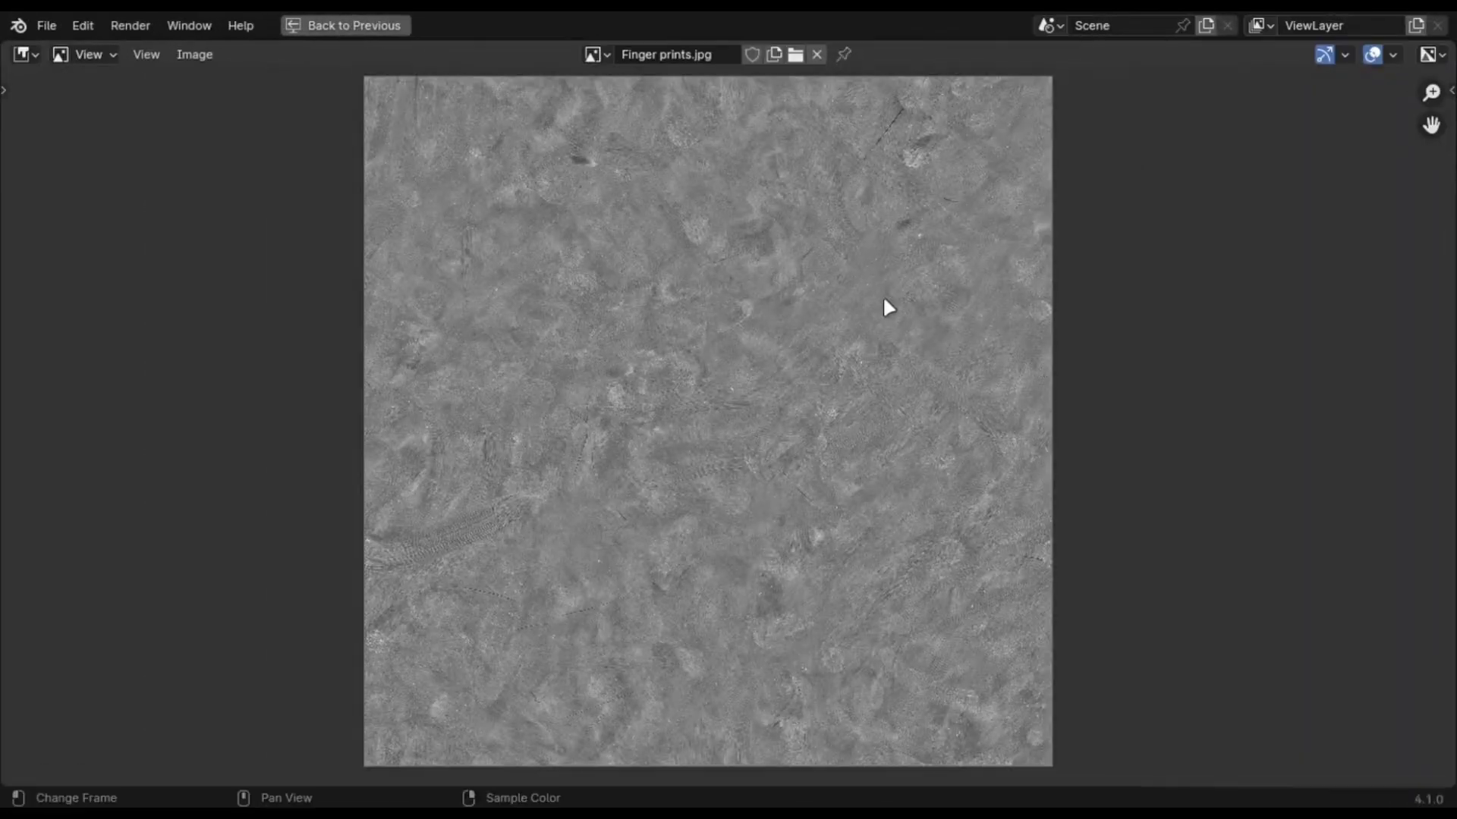
{"action": "key", "text": "ctrl+space"}
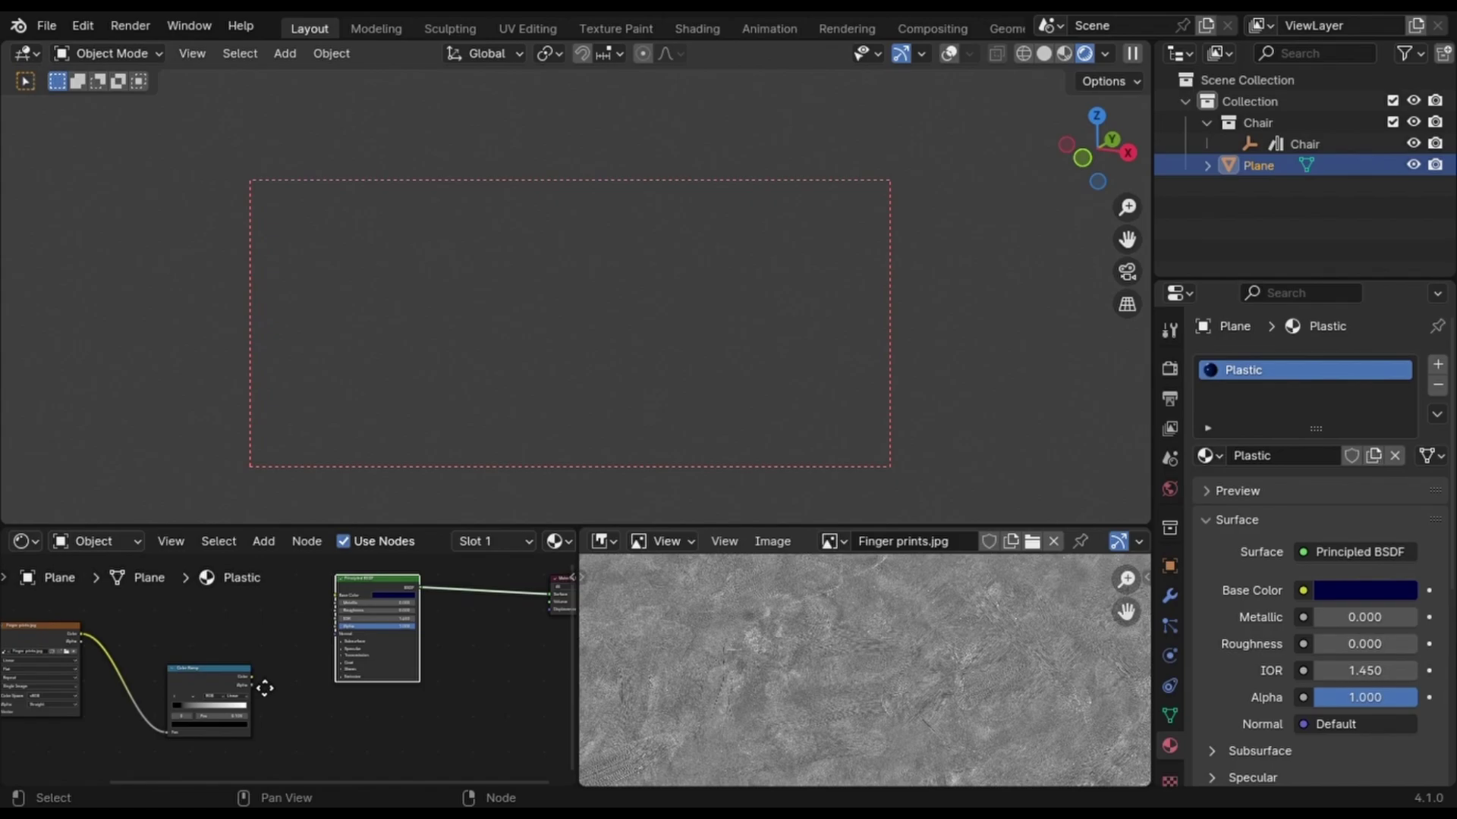
- Connect the Color Ramp Color output to the Principled BSDF Roughness input
{"action": "middle_click_drag", "start_coordinate": [134, 611], "coordinate": [340, 654]}
{"action": "key", "text": "ctrl+space"}
{"action": "scroll", "coordinate": [340, 654], "scroll_direction": "up", "scroll_amount": 4}
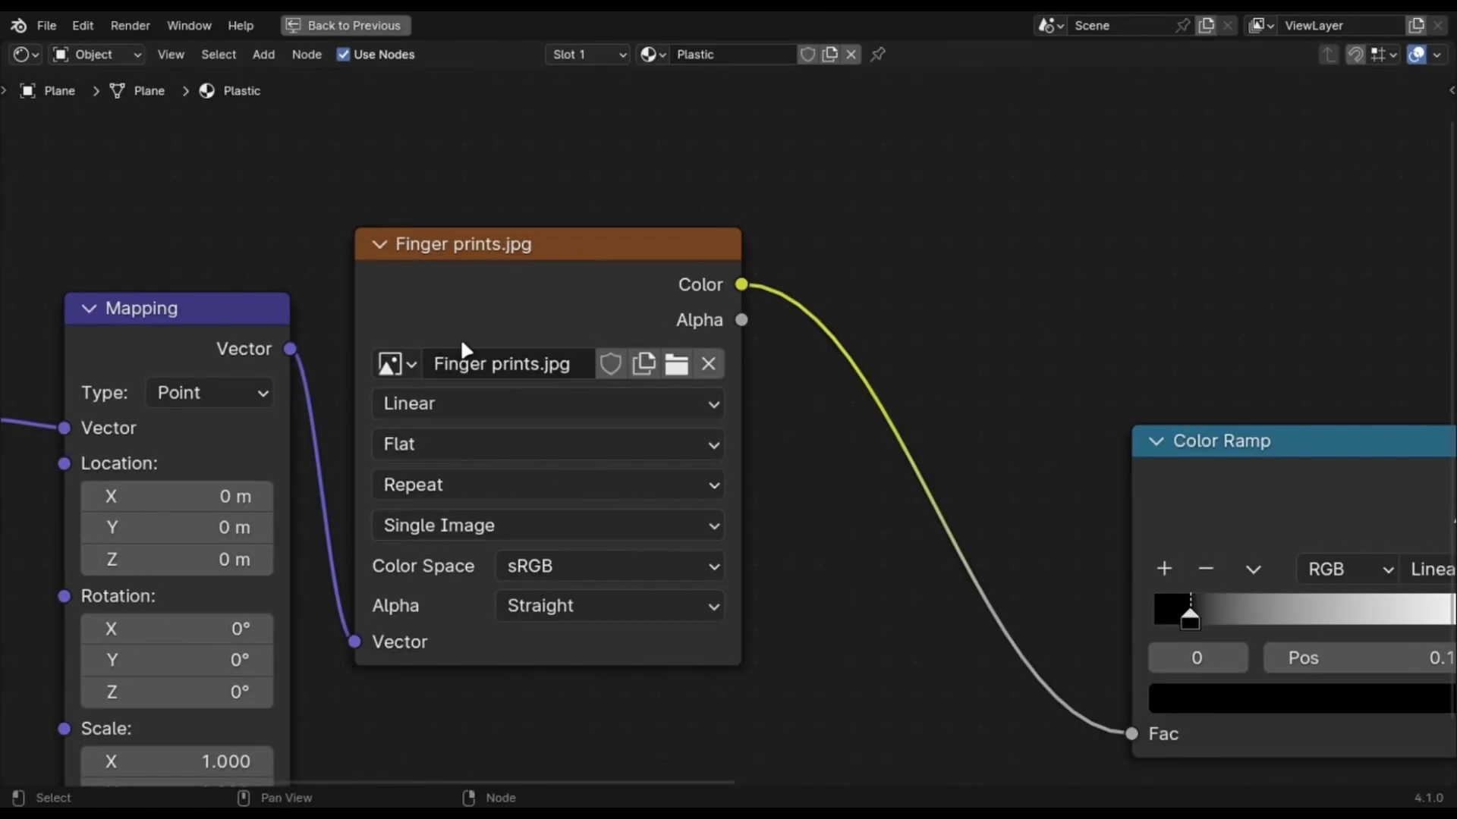
{"action": "scroll", "coordinate": [736, 455], "scroll_direction": "down", "scroll_amount": 3}
{"action": "scroll", "coordinate": [683, 531], "scroll_direction": "down", "scroll_amount": 6, "text": "ctrl"}
{"action": "scroll", "coordinate": [607, 486], "scroll_direction": "up", "scroll_amount": 3}
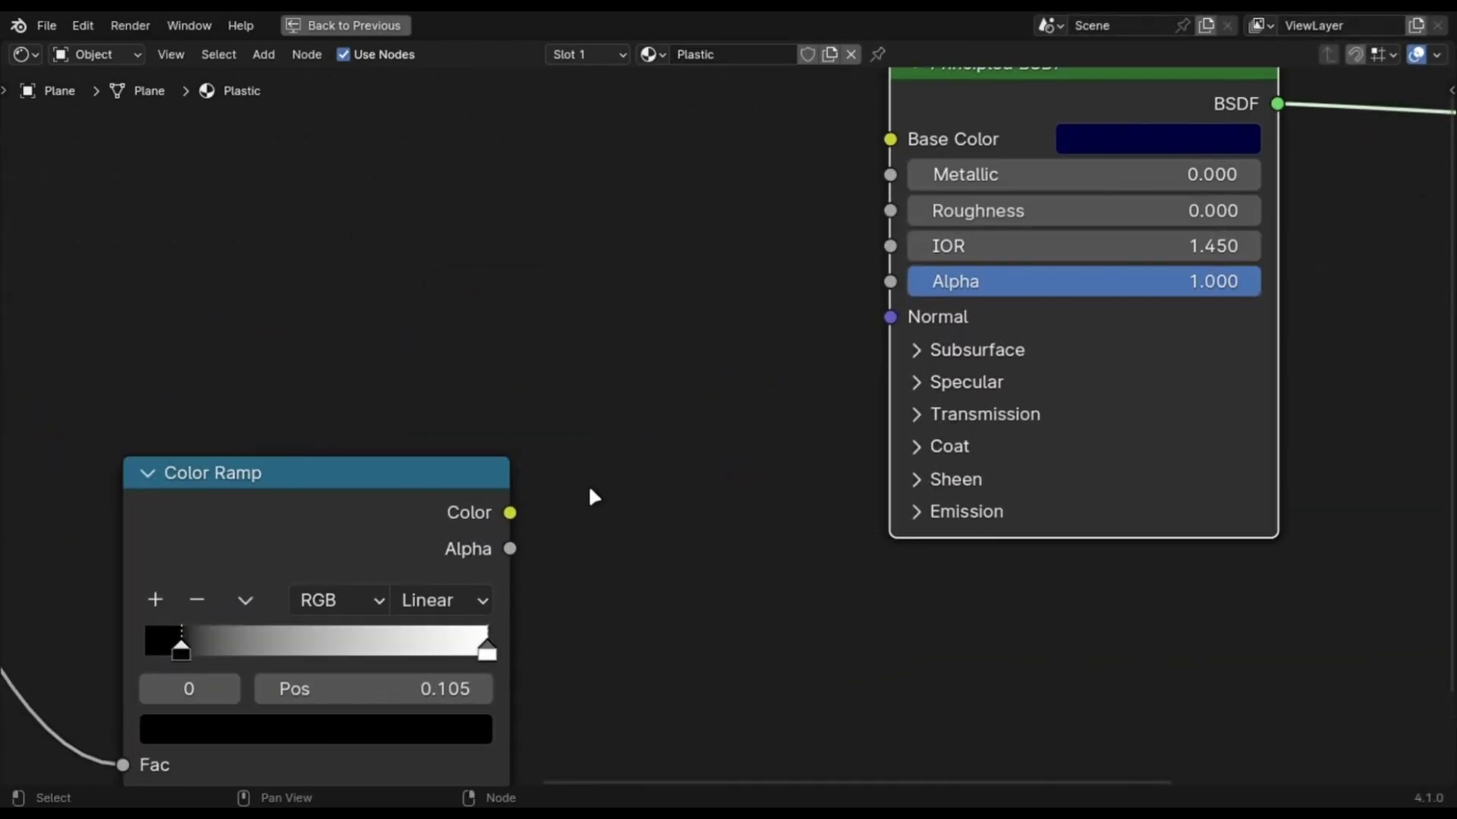
{"action": "left_click_drag", "start_coordinate": [779, 366], "coordinate": [892, 221]}
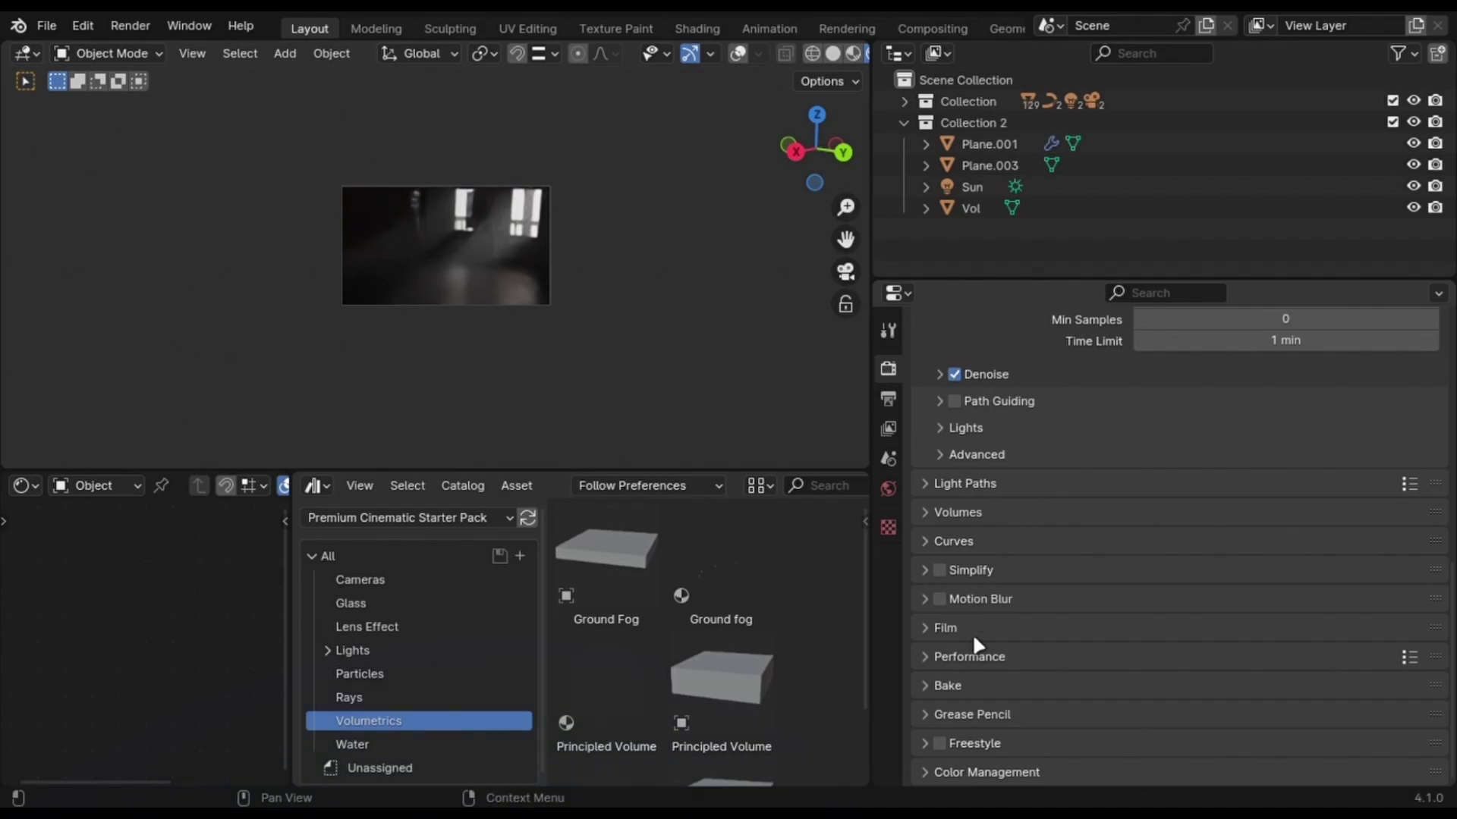
- Apply the Volume Scatter asset from the volumetric library to the Vol object
{"action": "left_click", "coordinate": [946, 628]}
{"action": "scroll", "coordinate": [1009, 622], "scroll_direction": "down", "scroll_amount": 3}
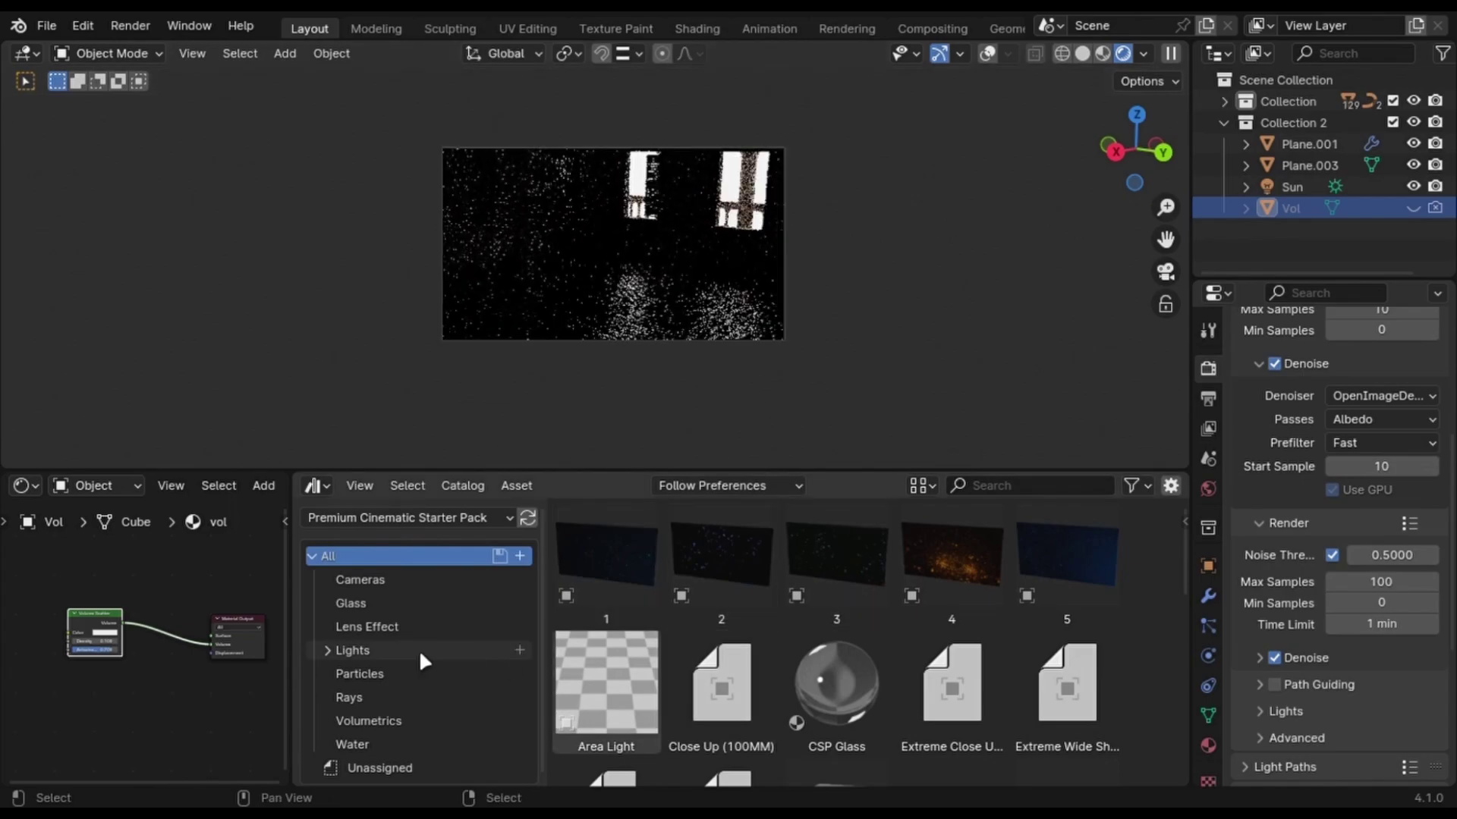
{"action": "left_click", "coordinate": [369, 721]}
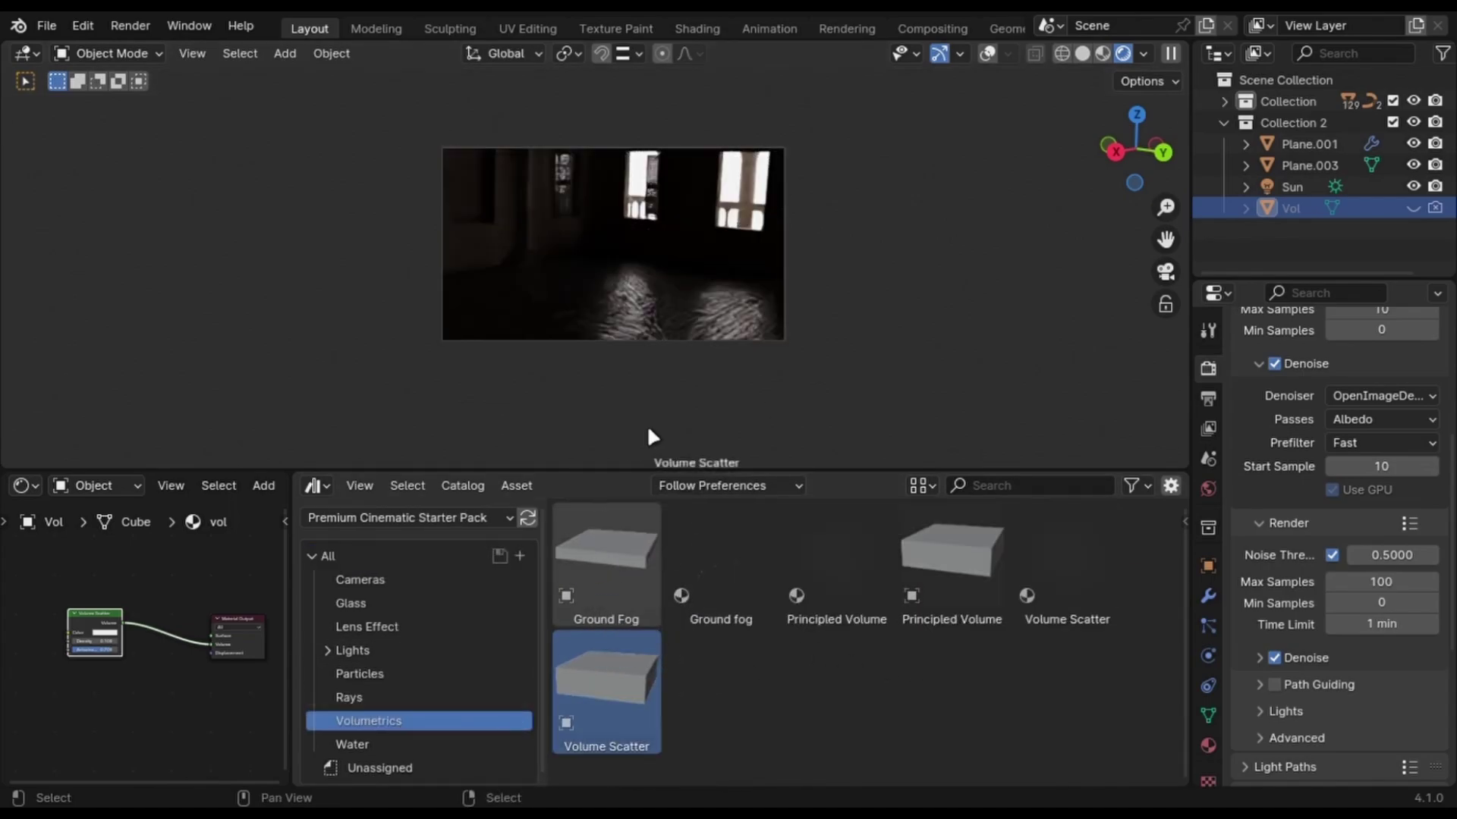
{"action": "left_click_drag", "start_coordinate": [651, 438], "coordinate": [622, 320]}
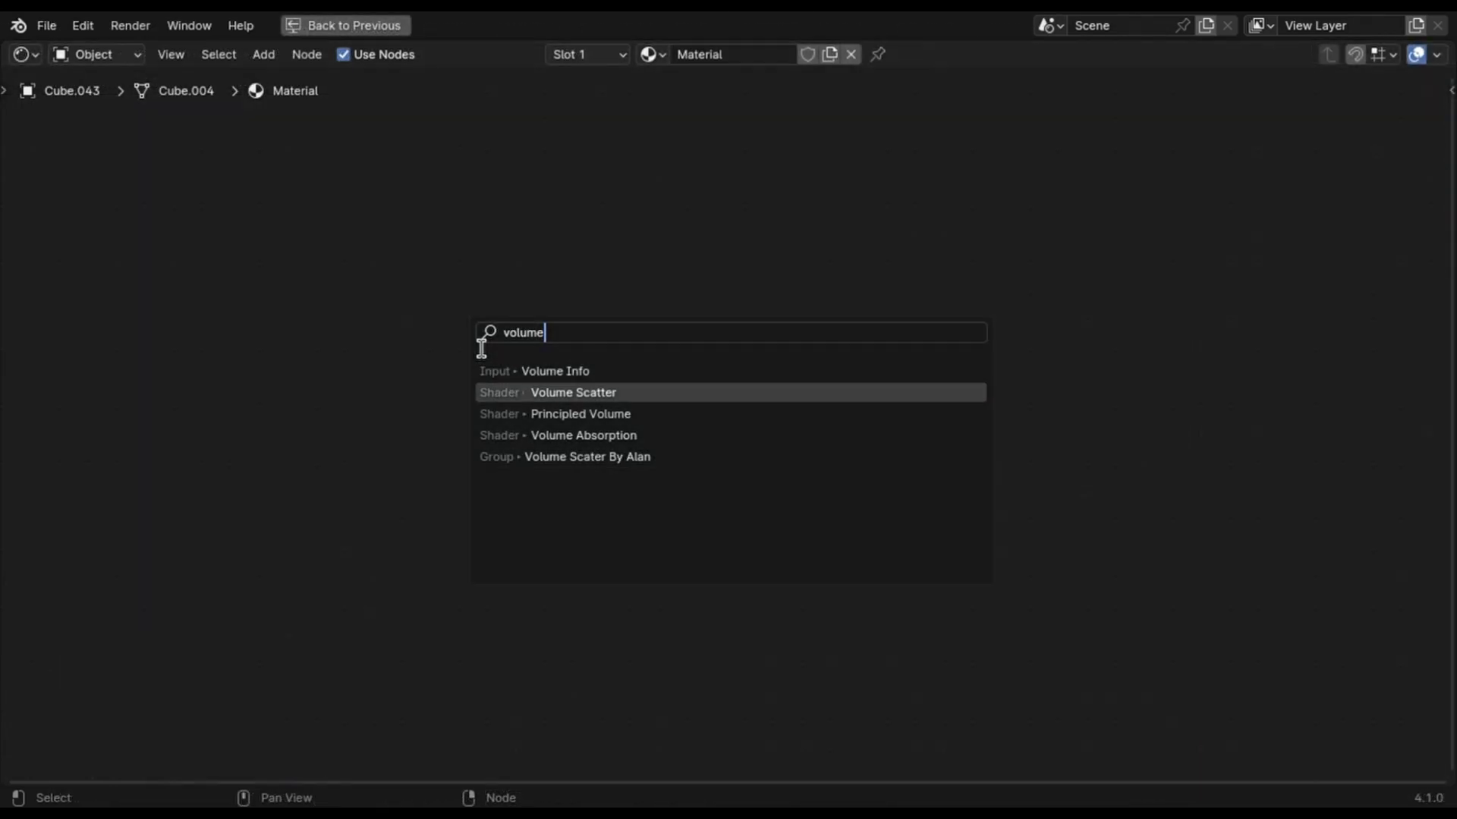
- Add a Volume Scatter node to the cube material and set its Density to 0.010
{"action": "key", "text": "Return"}
{"action": "left_click", "coordinate": [313, 343]}
{"action": "left_click", "coordinate": [441, 455]}
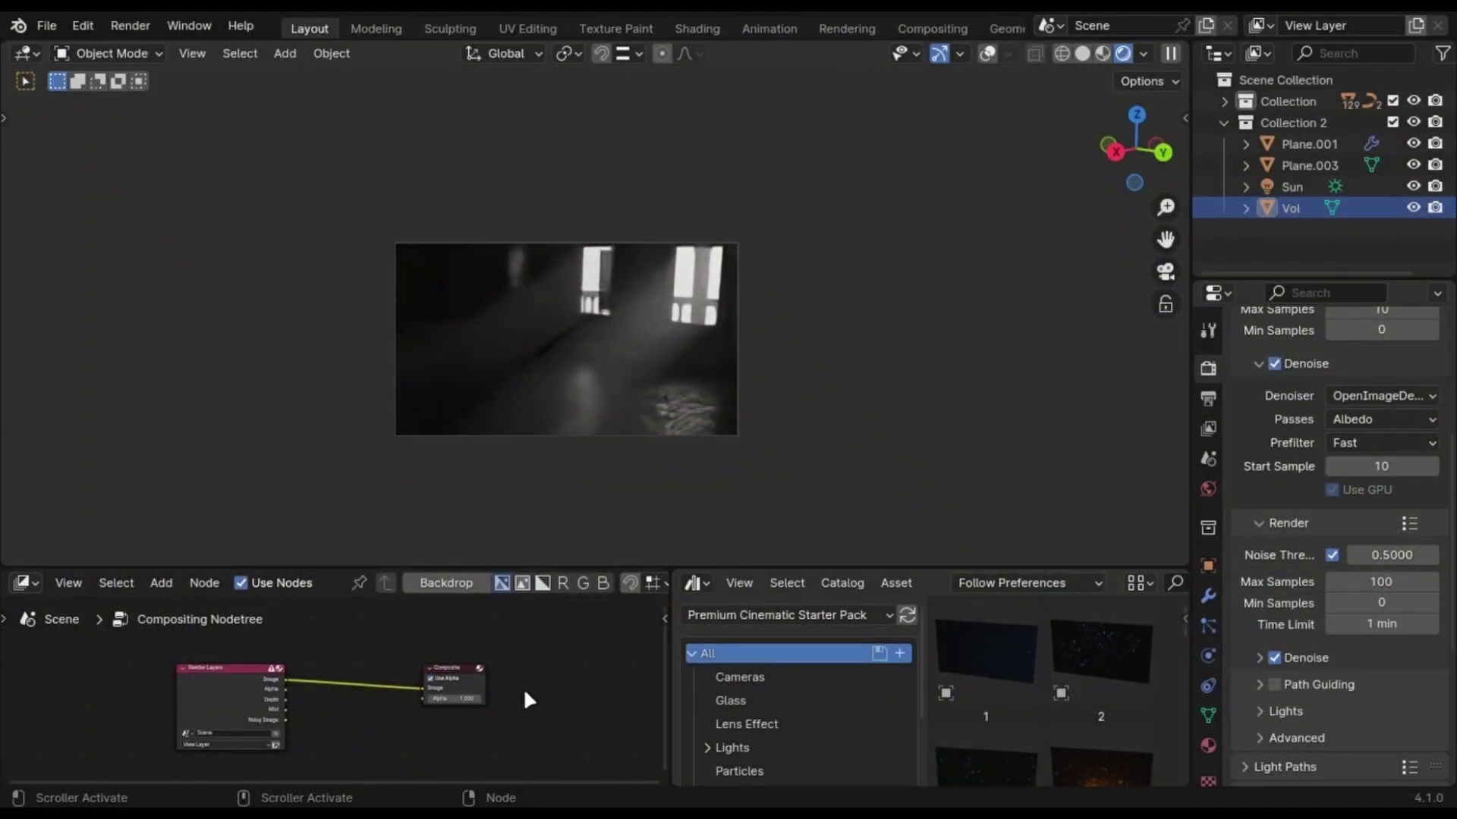
- Insert a Glare node on the compositor render link and set its type to Fog Glow
{"action": "scroll", "coordinate": [523, 688], "scroll_direction": "up", "scroll_amount": 3}
{"action": "scroll", "coordinate": [443, 734], "scroll_direction": "down", "scroll_amount": 1}
{"action": "key", "text": "shift+a"}
{"action": "type", "text": "glare"}
{"action": "key", "text": "Return"}
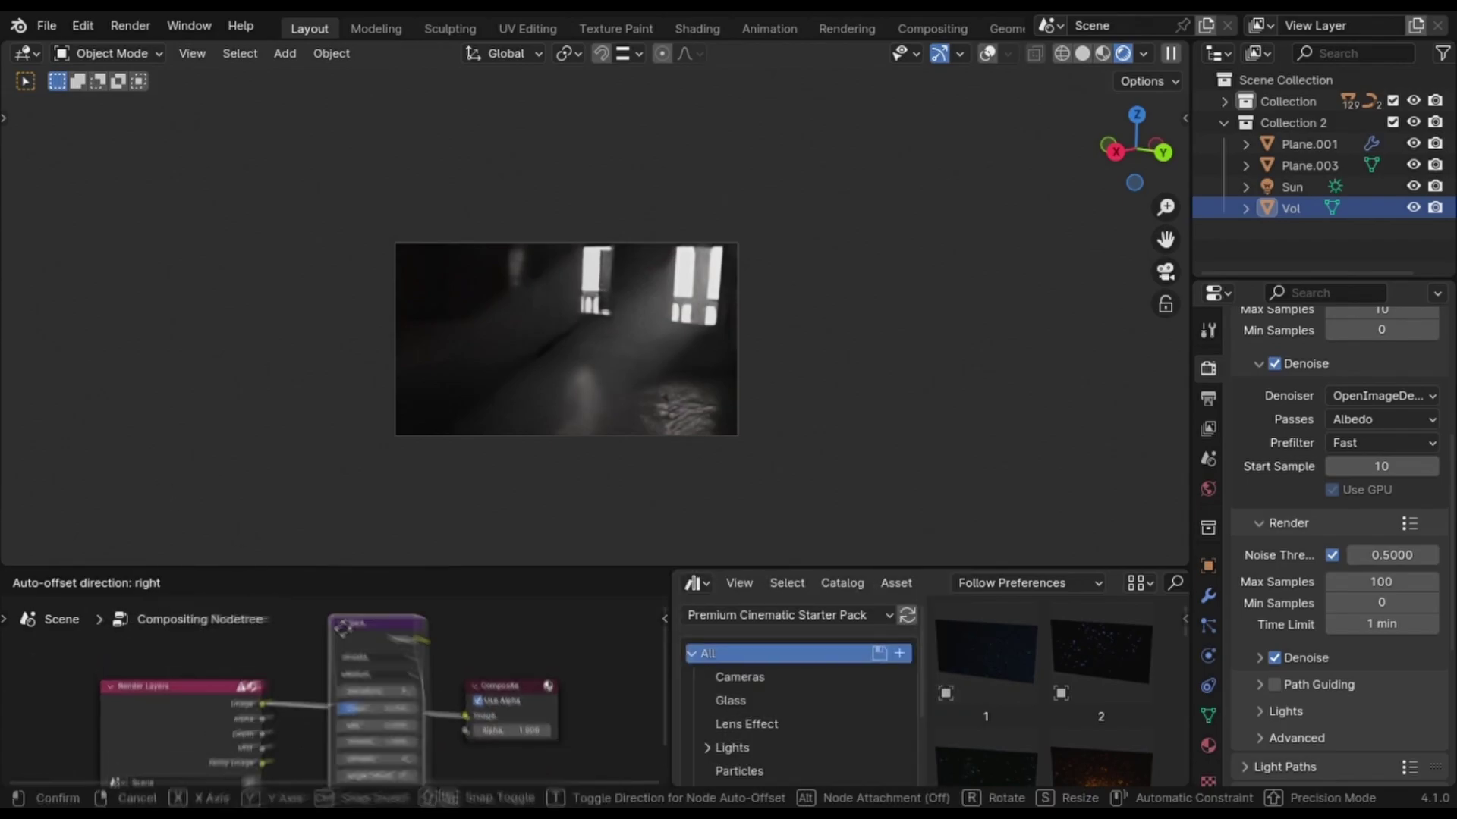
{"action": "left_click", "coordinate": [443, 712]}
{"action": "scroll", "coordinate": [431, 712], "scroll_direction": "up", "scroll_amount": 2}
{"action": "left_click", "coordinate": [342, 703]}
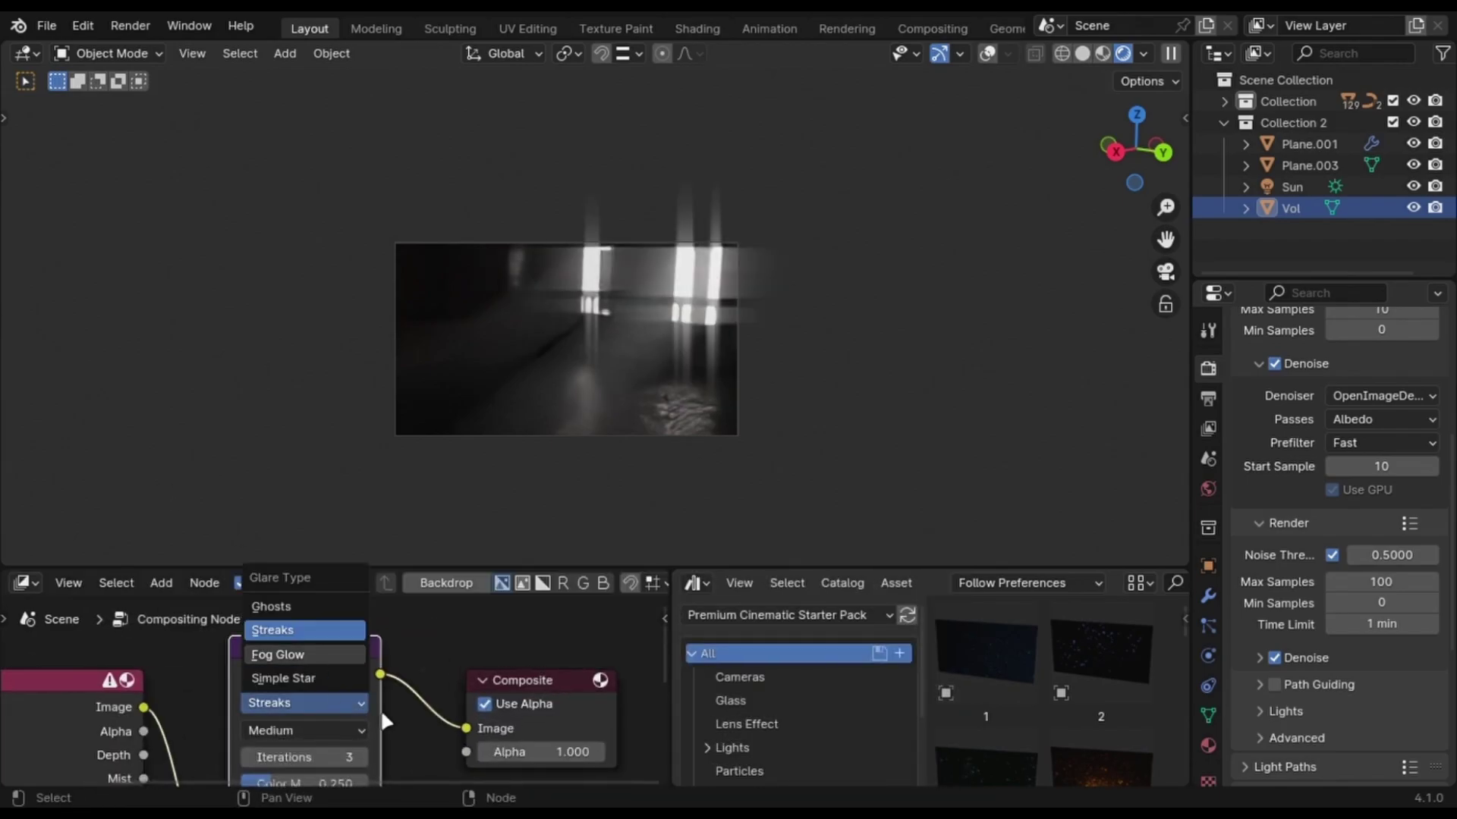
{"action": "left_click", "coordinate": [303, 654]}
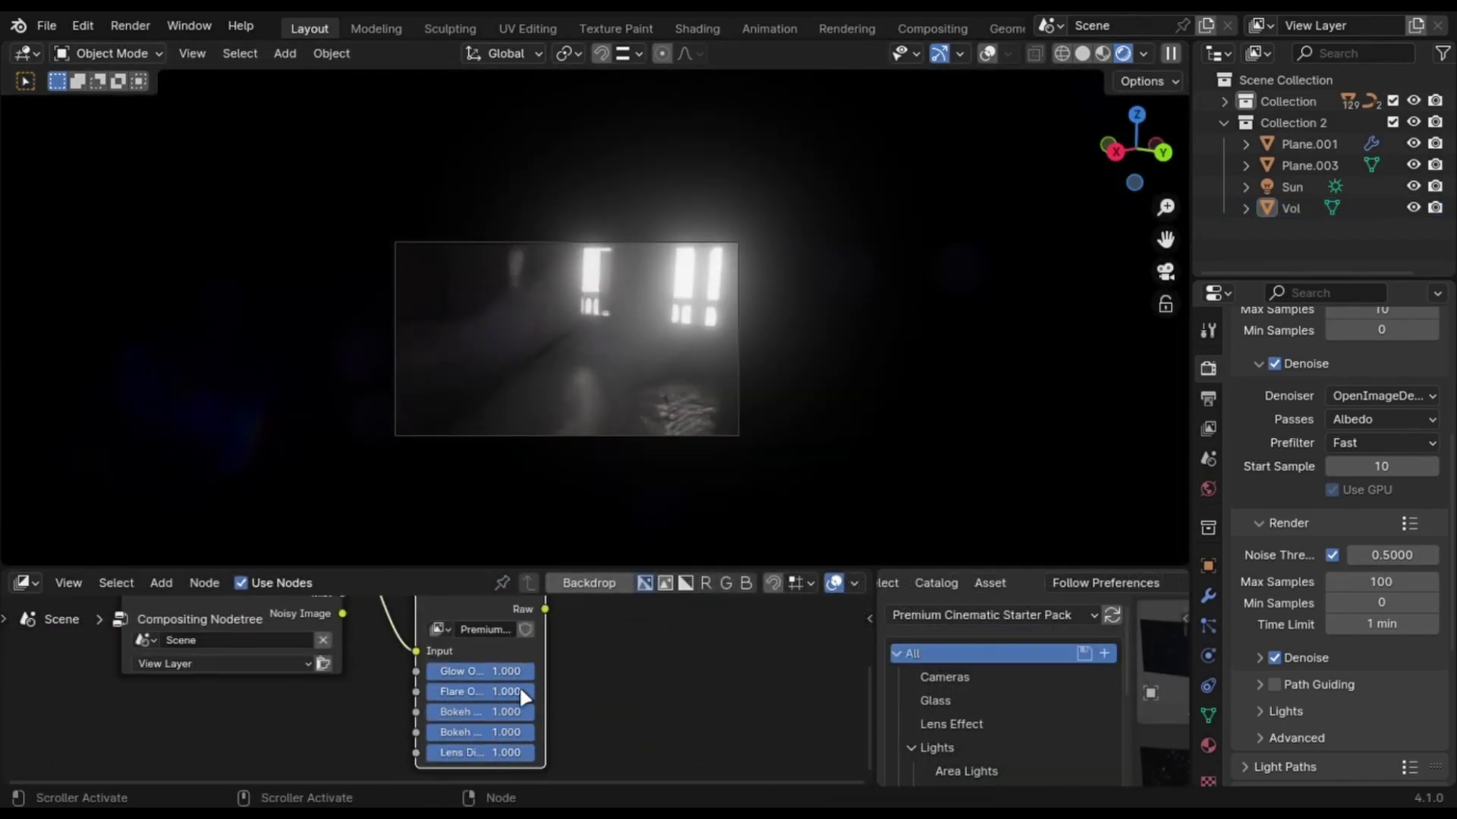
{"action": "scroll", "coordinate": [519, 685], "scroll_direction": "up", "scroll_amount": 2}
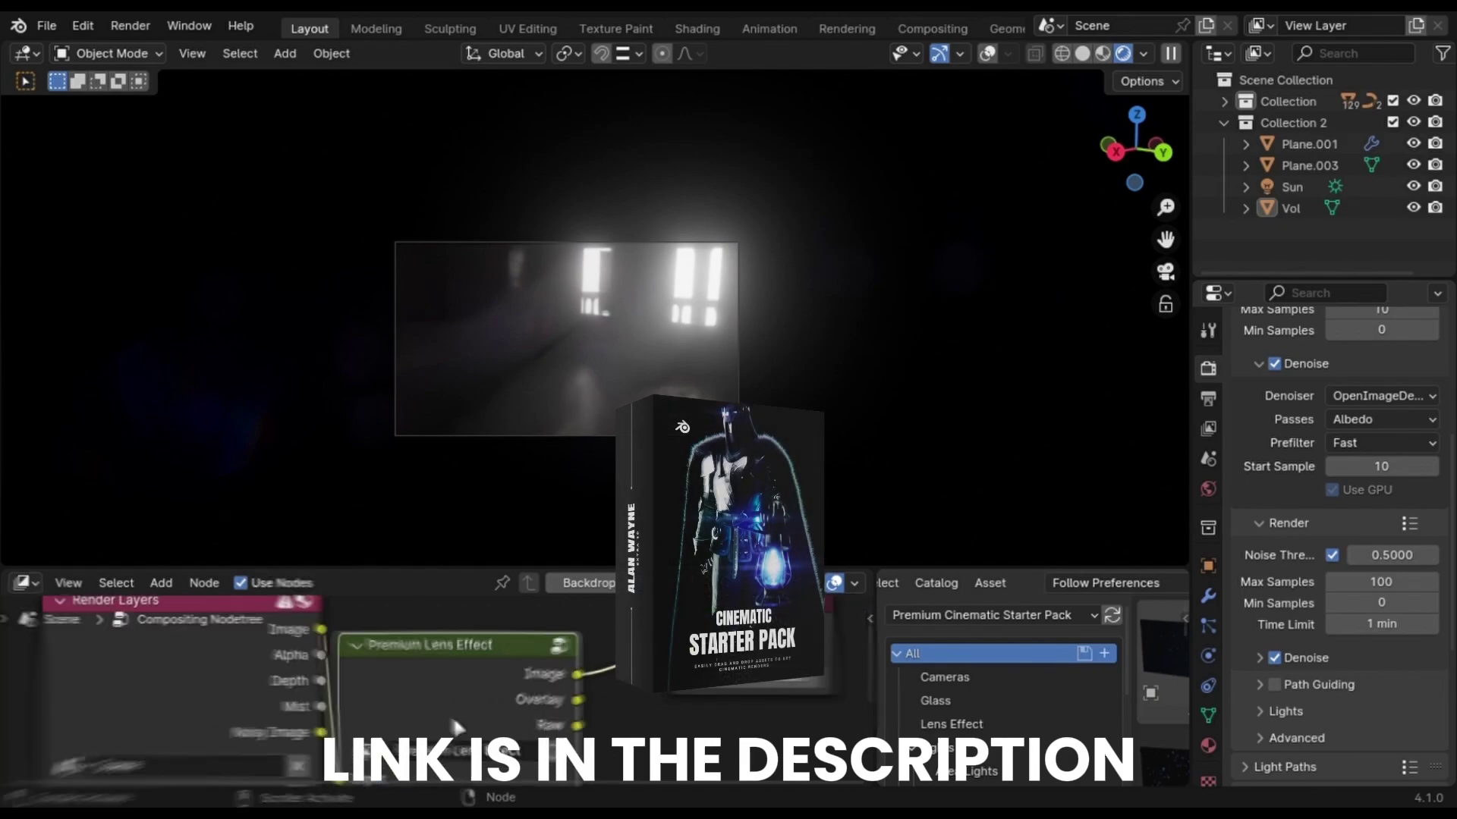
{"action": "scroll", "coordinate": [456, 727], "scroll_direction": "down", "scroll_amount": 1}
{"action": "scroll", "coordinate": [545, 634], "scroll_direction": "down", "scroll_amount": 1}
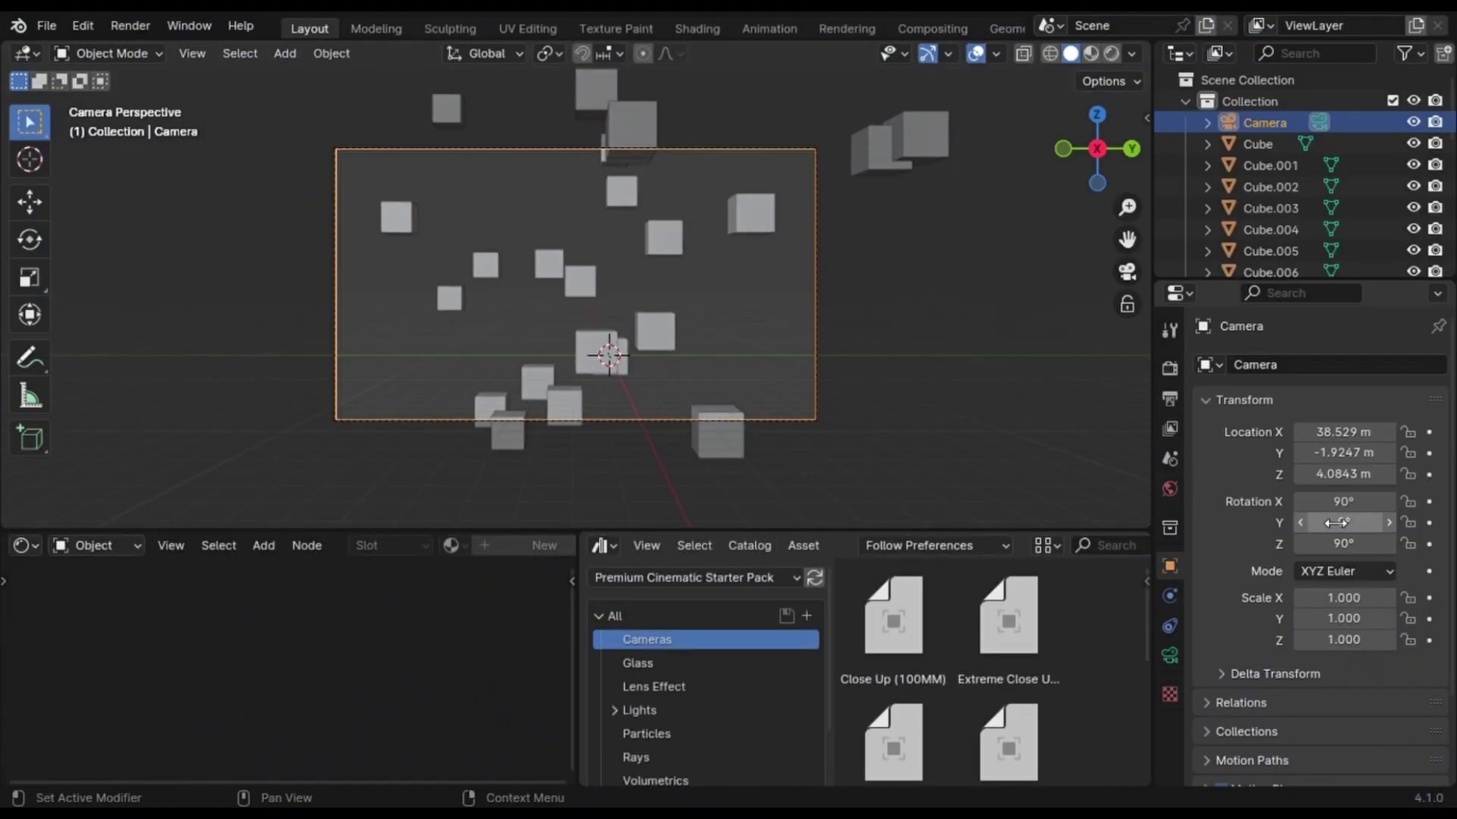
- Keyframe the camera rotation and show its curves in a widened Graph Editor
{"action": "key", "text": "i"}
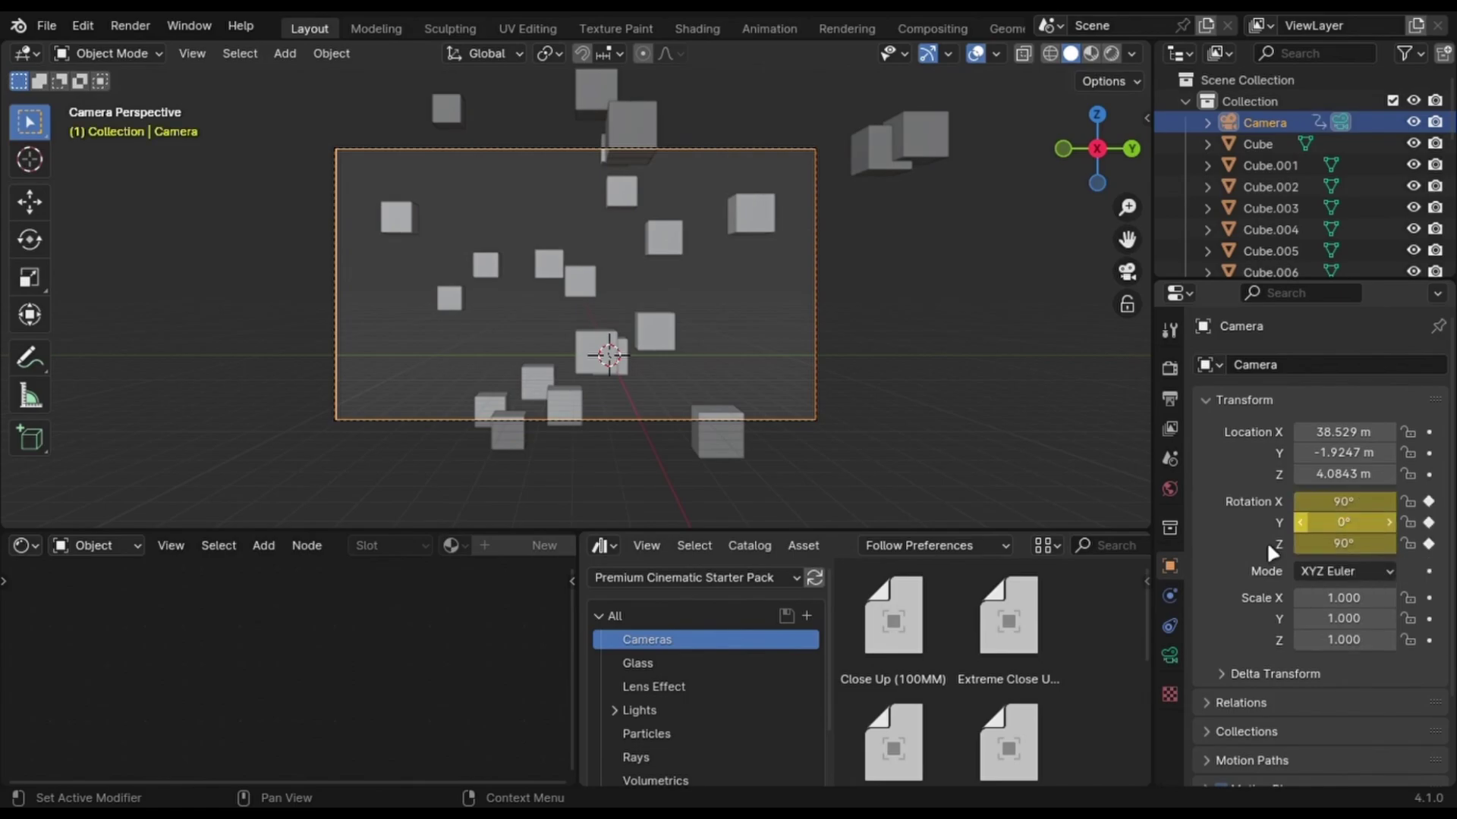
{"action": "left_click", "coordinate": [664, 570]}
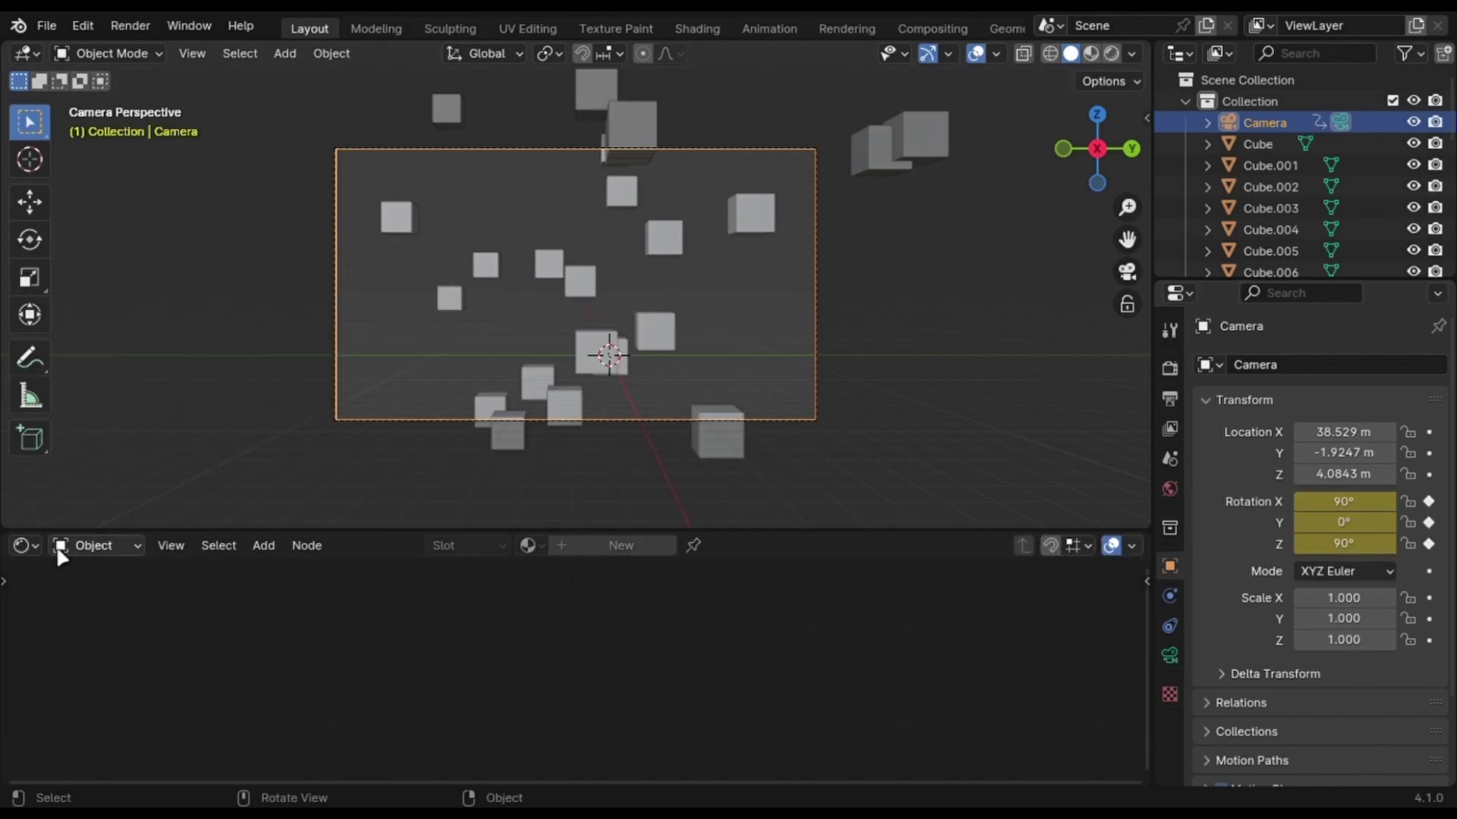
{"action": "left_click", "coordinate": [22, 546]}
{"action": "left_click", "coordinate": [365, 399]}
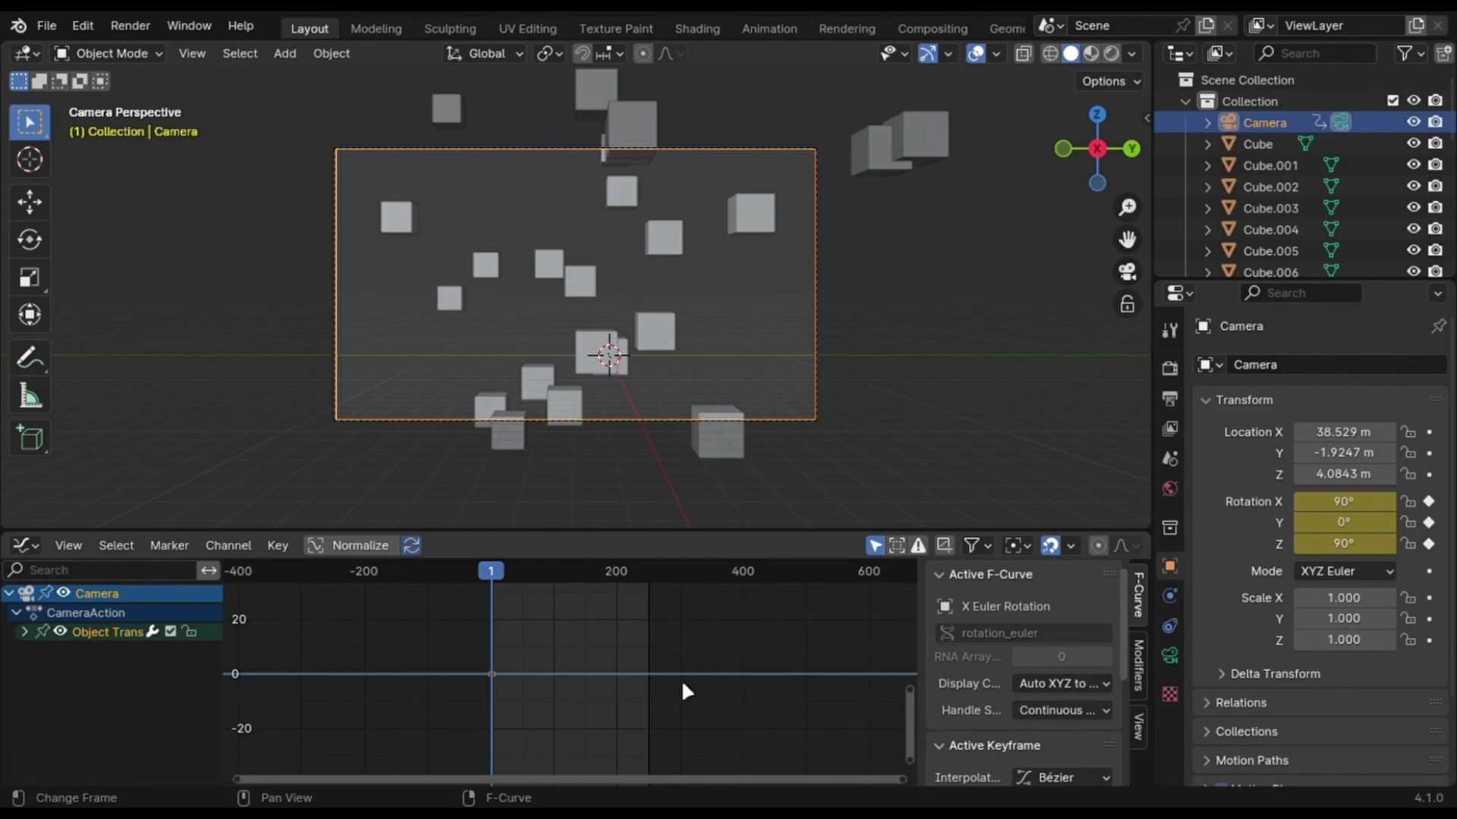
- Add a Noise modifier to the rotation curves with scale 47.900 and strength -0.200
{"action": "left_click", "coordinate": [1140, 666]}
{"action": "left_click", "coordinate": [958, 580]}
{"action": "left_click", "coordinate": [990, 692]}
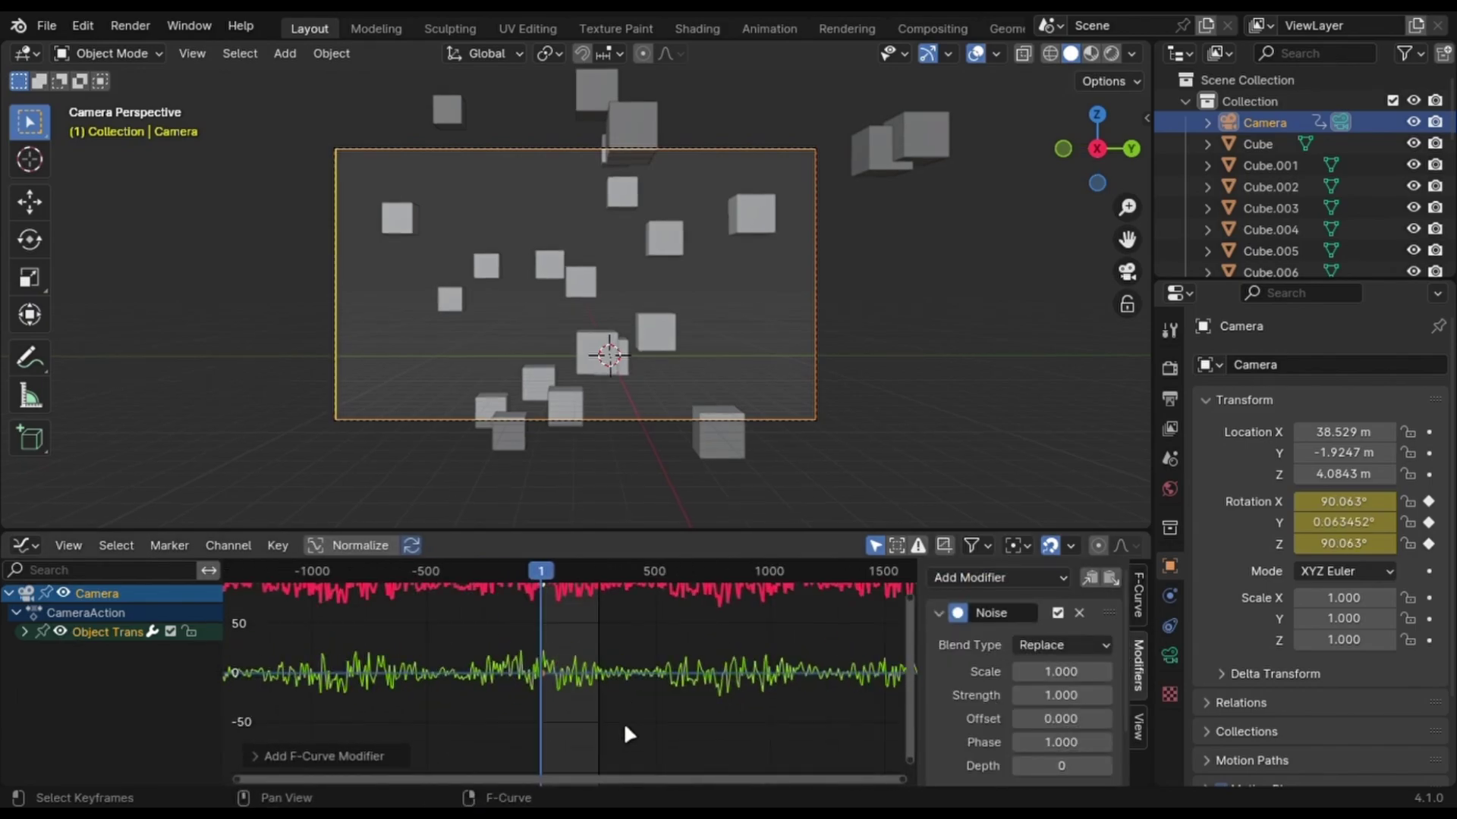
{"action": "scroll", "coordinate": [619, 668], "scroll_direction": "up", "scroll_amount": 5}
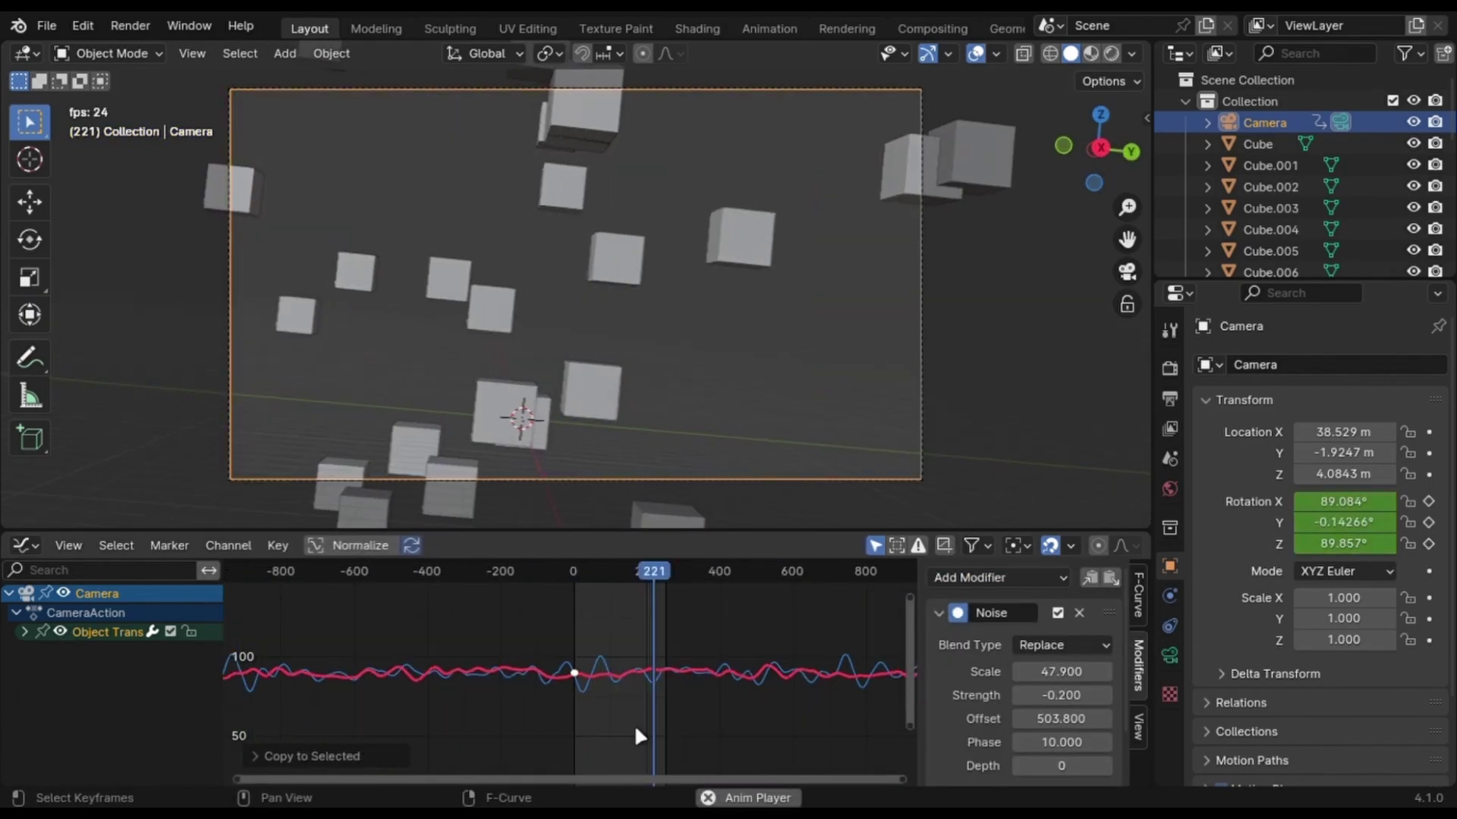
{"action": "scroll", "coordinate": [642, 682], "scroll_direction": "down", "scroll_amount": 4}
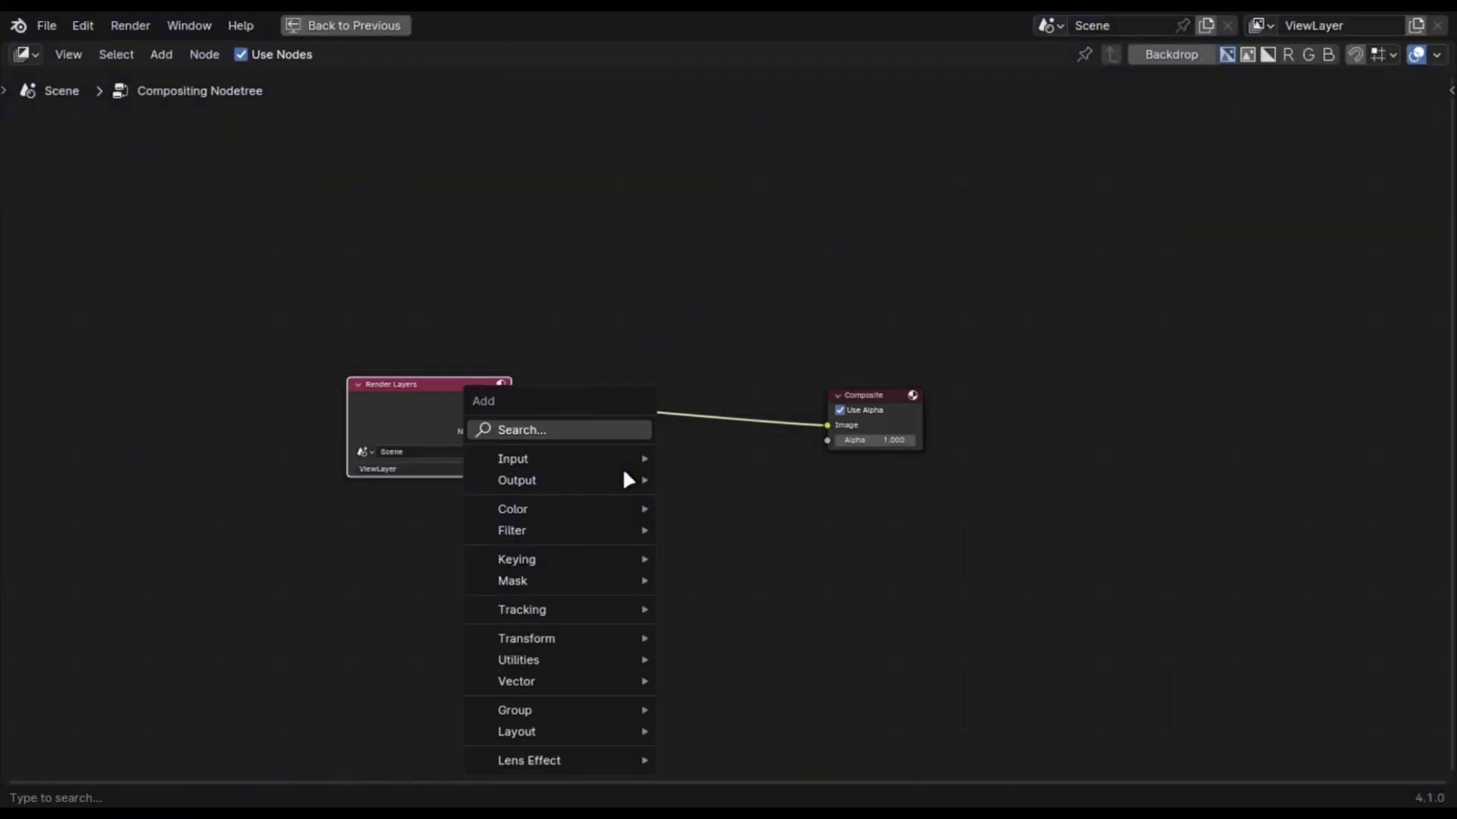
- Insert a Mix Color node on the render-to-composite link, with a Denoise node before it
{"action": "type", "text": "mix"}
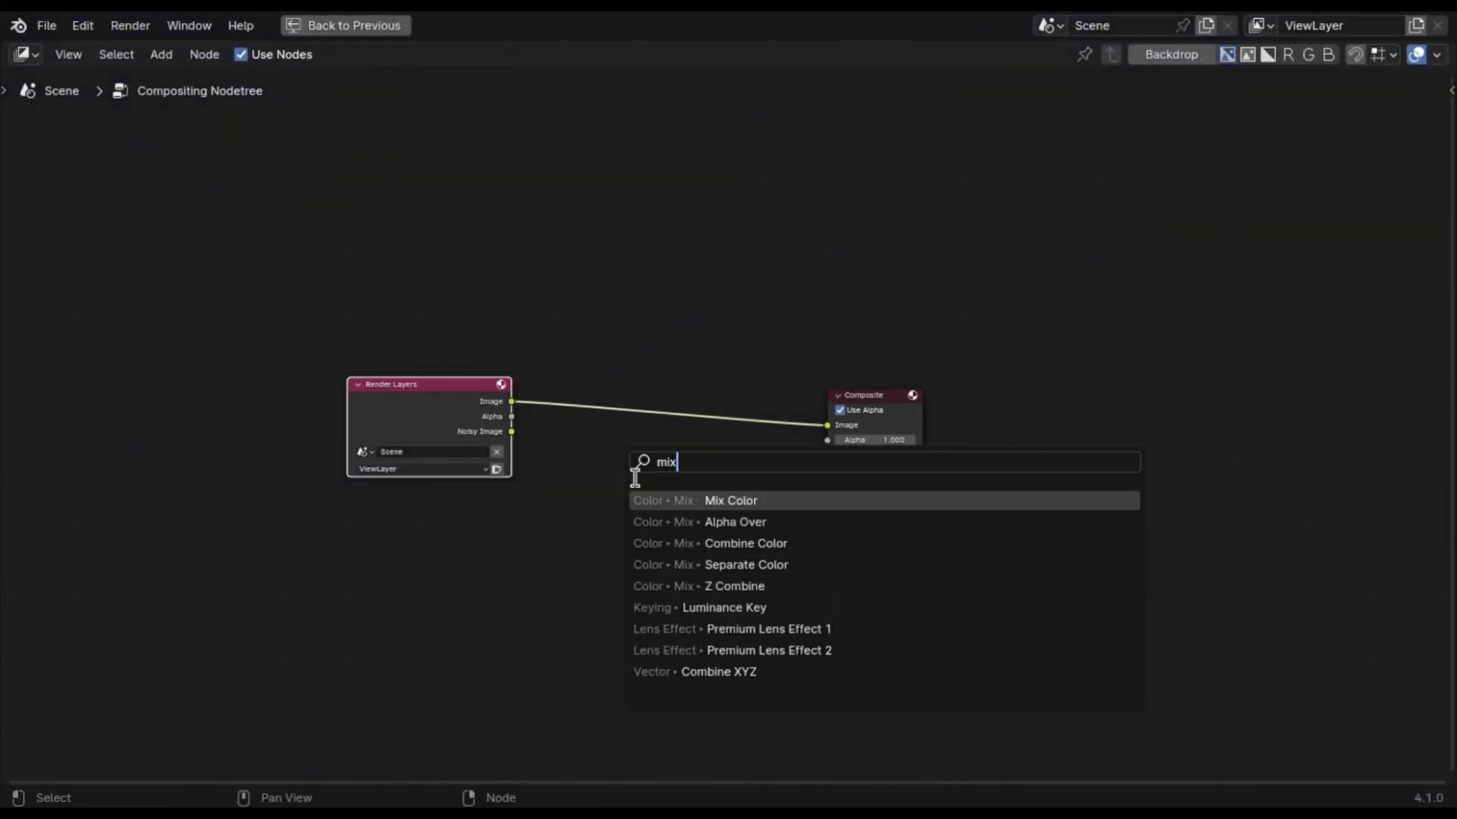
{"action": "key", "text": "Return"}
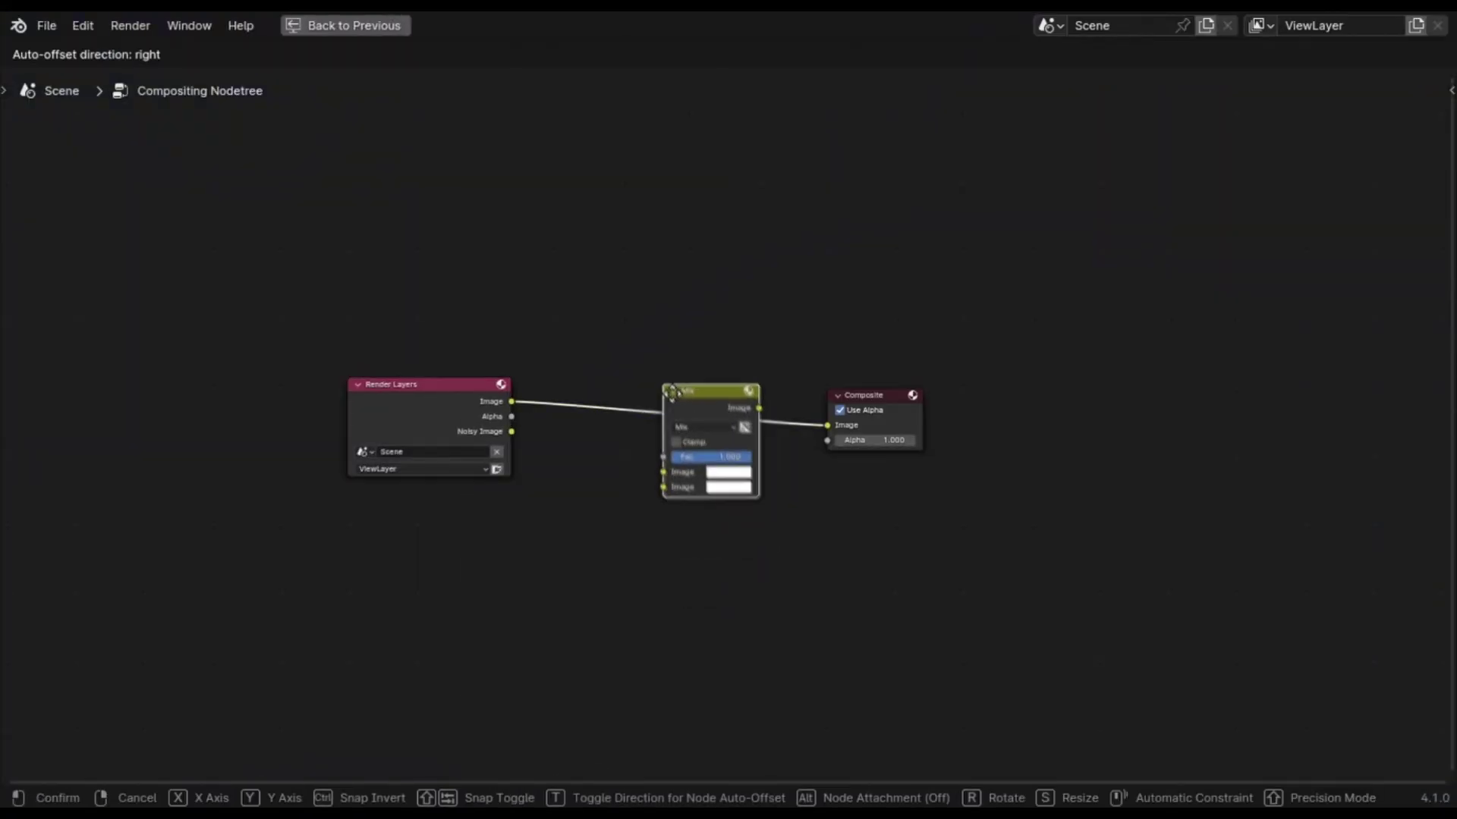
{"action": "left_click", "coordinate": [657, 394]}
{"action": "key", "text": "shift+a"}
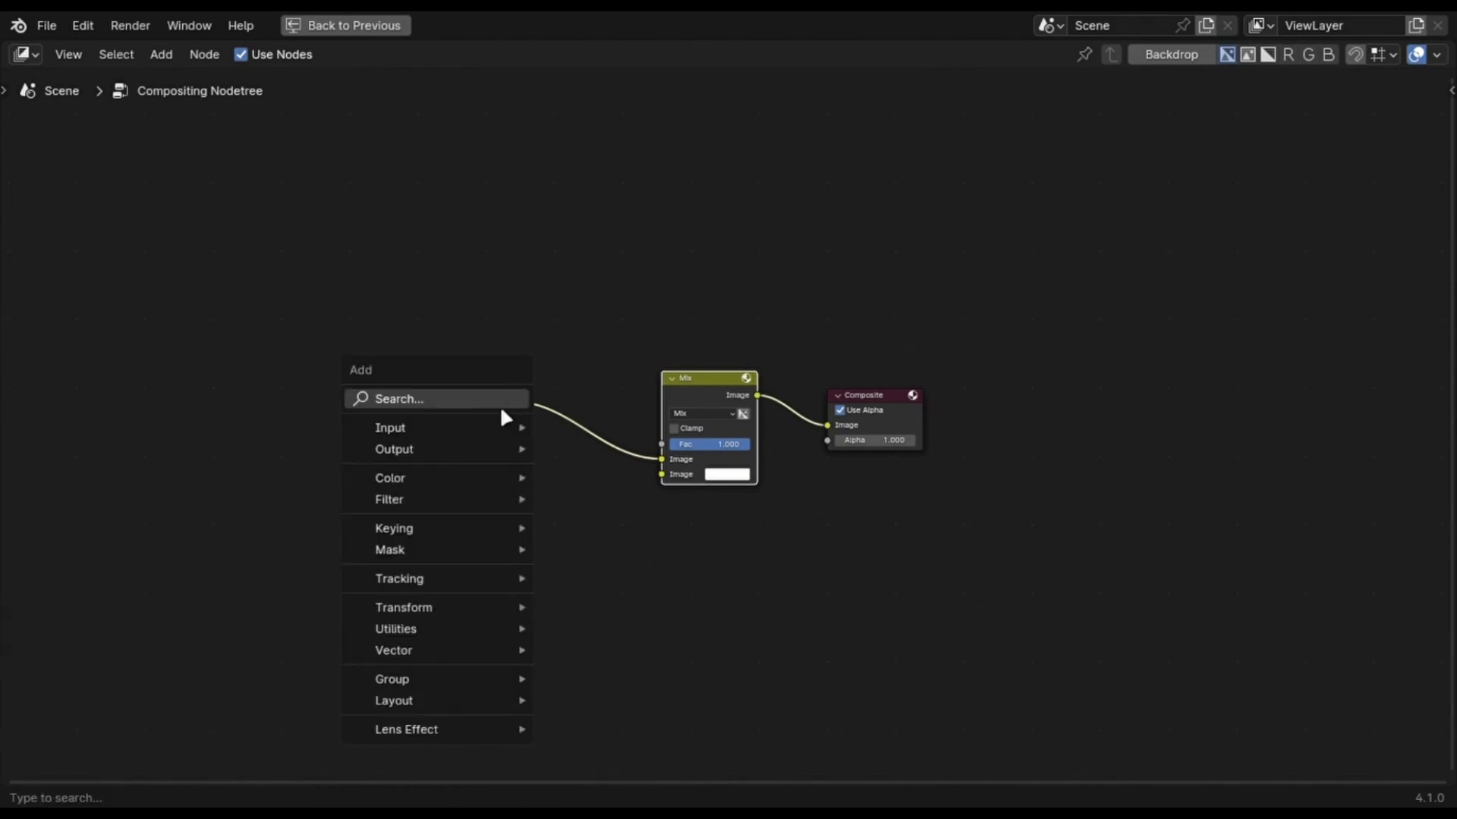
{"action": "type", "text": "denoise"}
{"action": "key", "text": "Return"}
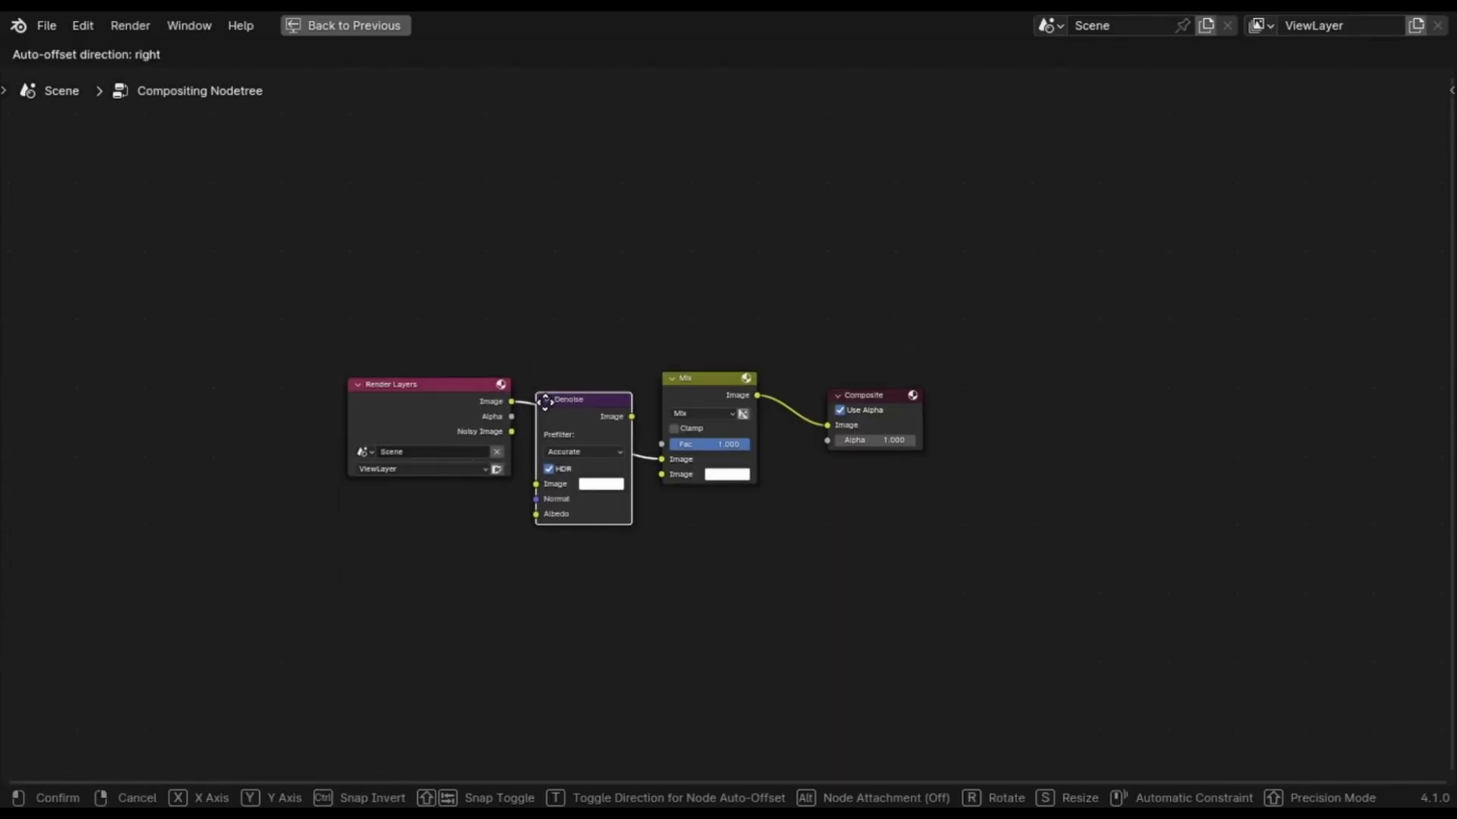
{"action": "left_click", "coordinate": [607, 425]}
- Feed the raw render into the Mix node's second Image input and set its factor to 0.258
{"action": "right_click_drag", "start_coordinate": [476, 404], "coordinate": [754, 523], "text": "alt"}
{"action": "scroll", "coordinate": [755, 525], "scroll_direction": "up", "scroll_amount": 3}
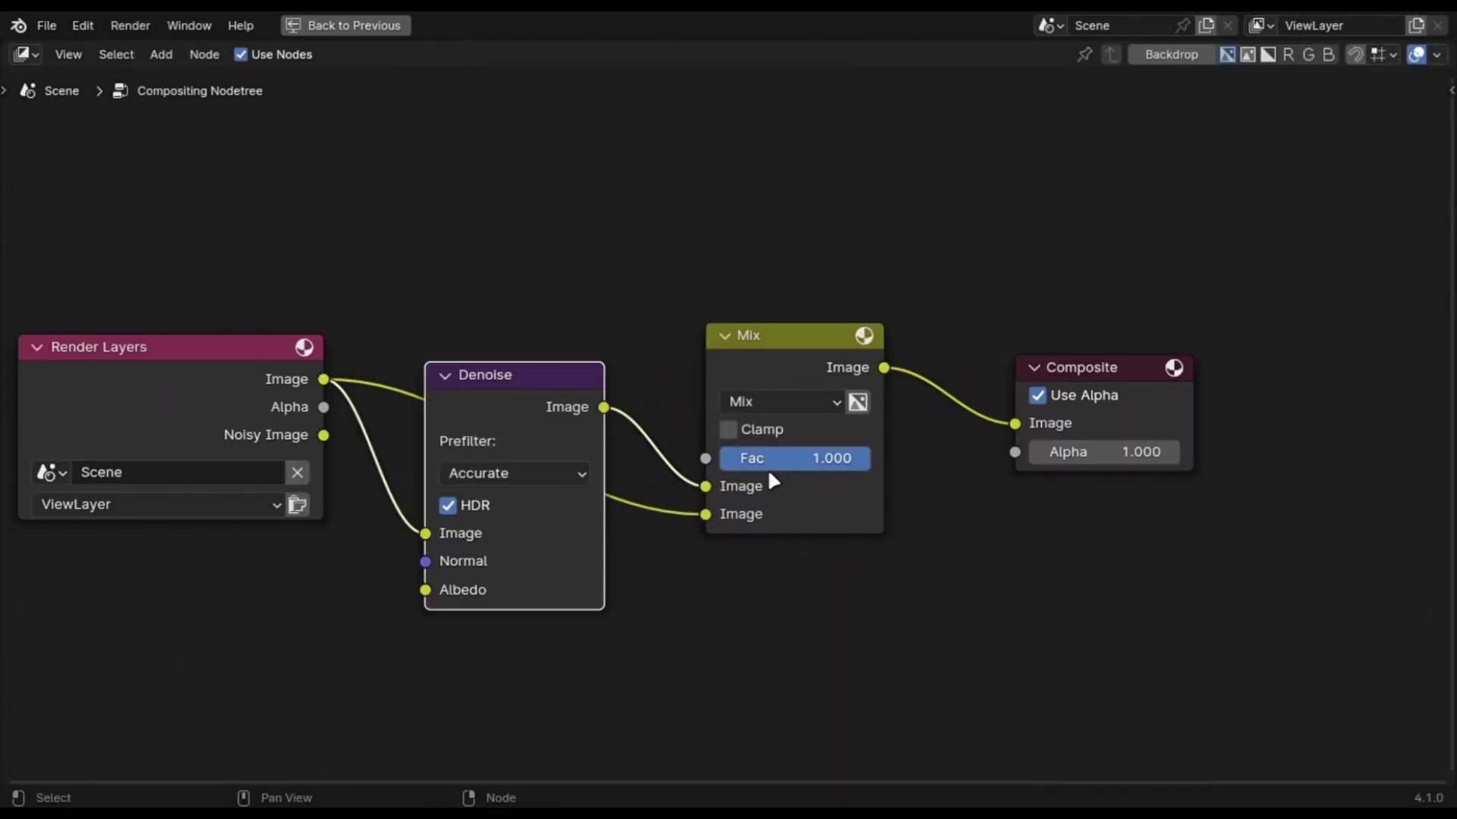
{"action": "left_click_drag", "start_coordinate": [802, 470], "coordinate": [724, 469]}
{"action": "left_click_drag", "start_coordinate": [842, 458], "coordinate": [757, 459]}
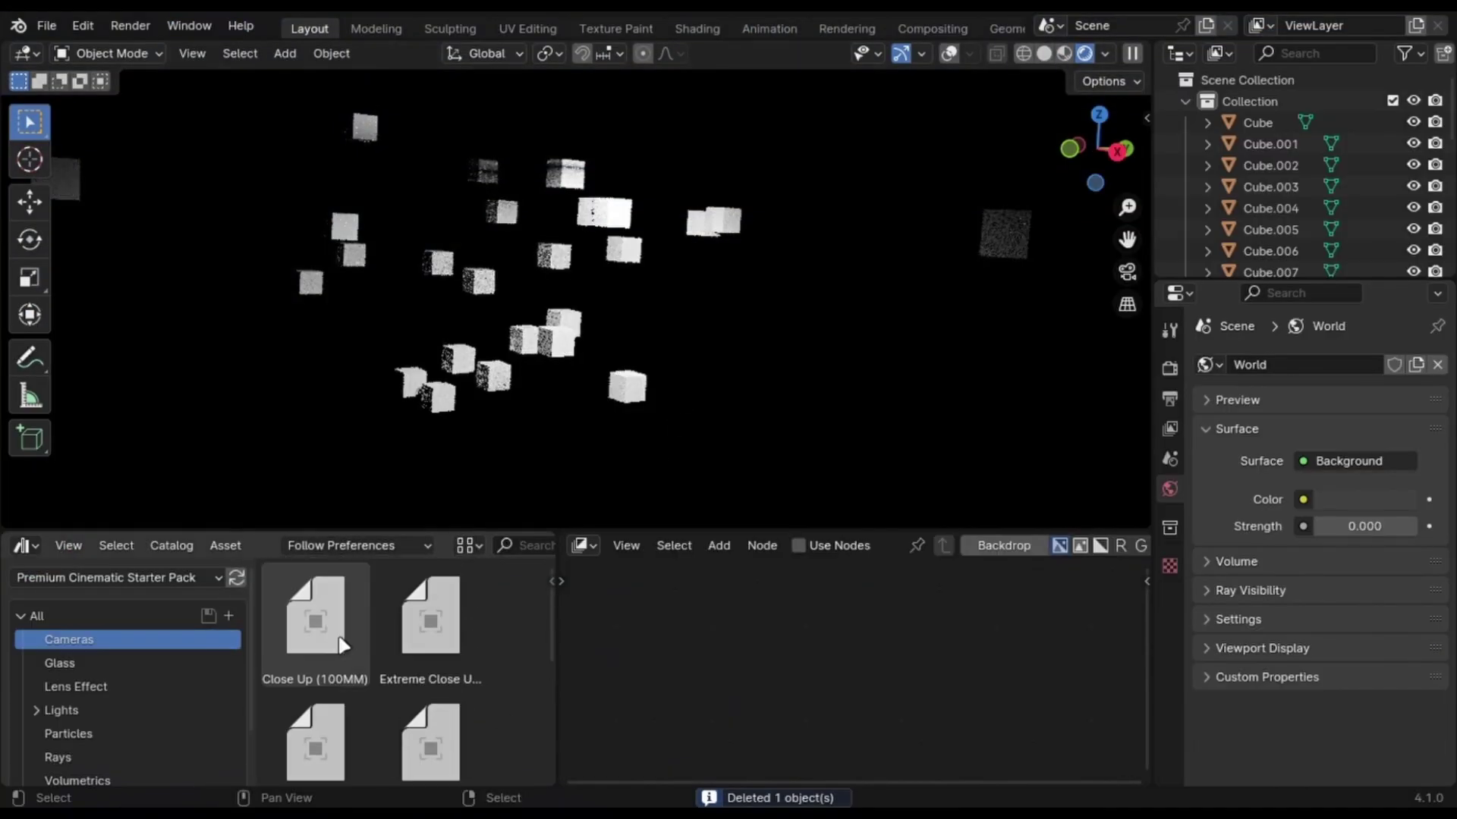
- Add the Close Up (100MM) camera asset and view the scene through it
{"action": "left_click_drag", "start_coordinate": [343, 645], "coordinate": [793, 411]}
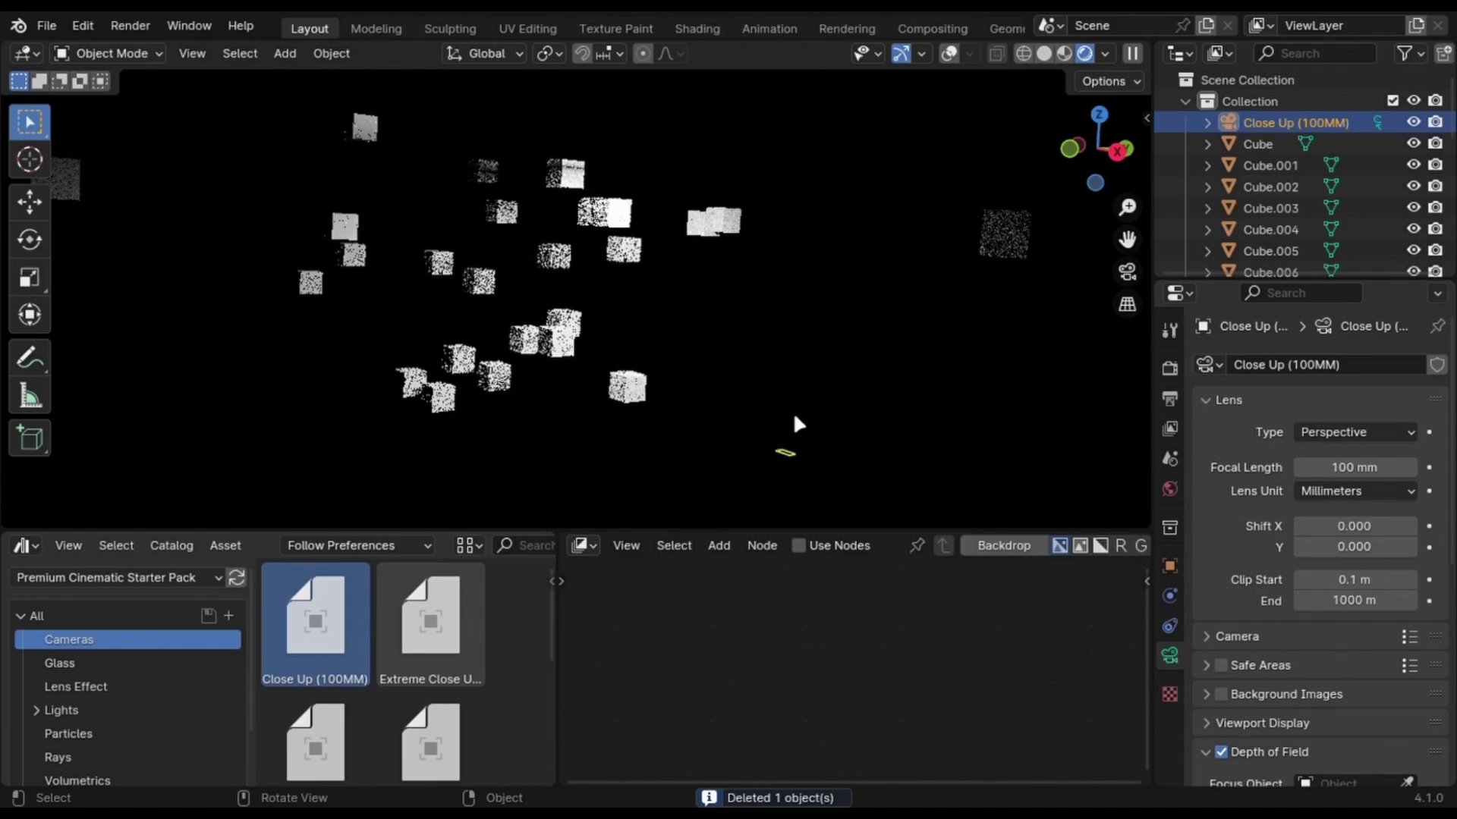
{"action": "key", "text": "KP_0"}
{"action": "key", "text": "KP_0"}
{"action": "key", "text": "KP_0"}
{"action": "scroll", "coordinate": [1388, 607], "scroll_direction": "down", "scroll_amount": 6}
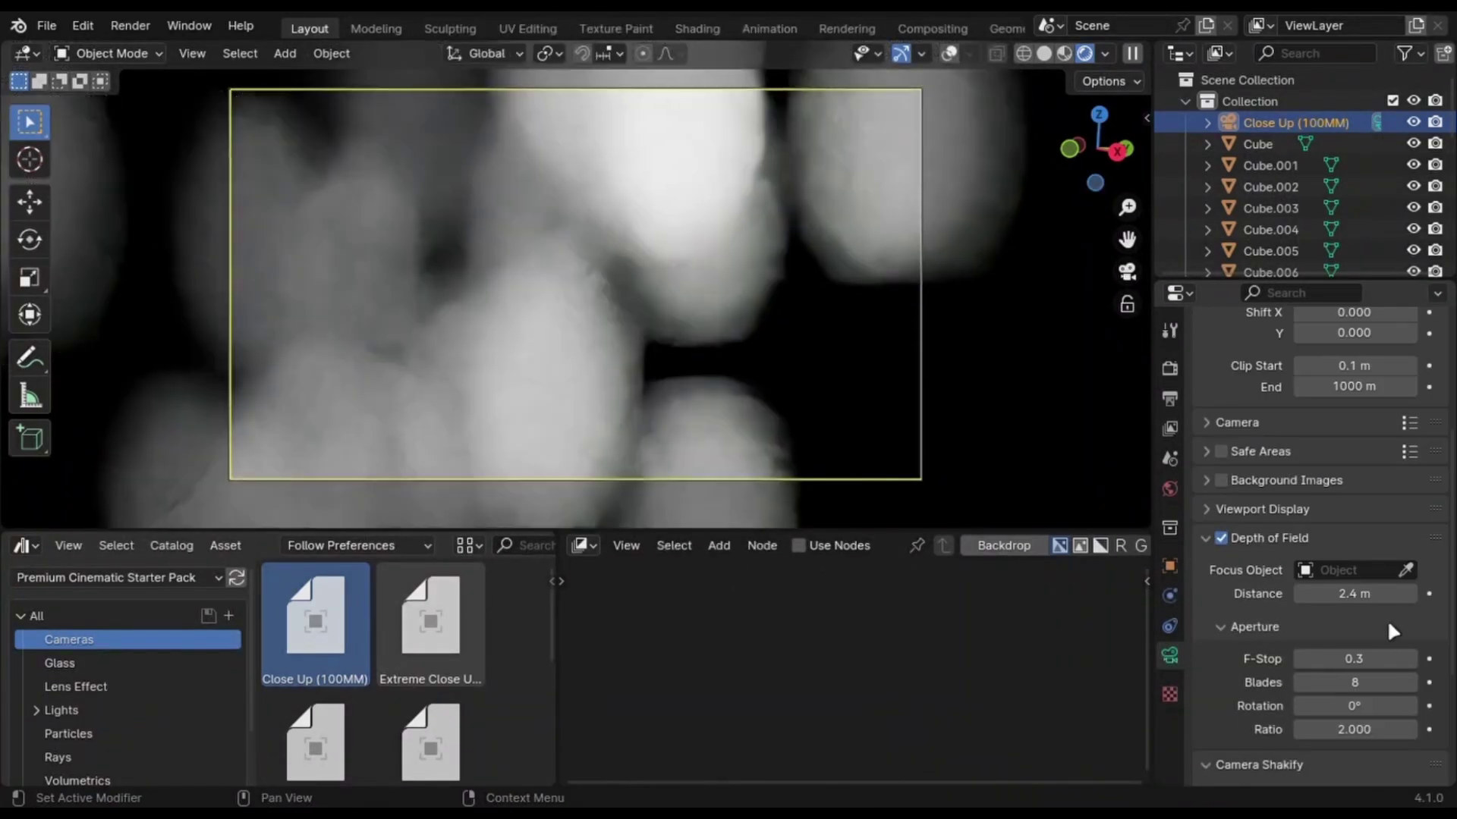
- Focus the camera's depth of field on Cube.012 with 8 aperture blades, then adjust the aperture Ratio
{"action": "left_click", "coordinate": [1405, 569]}
{"action": "left_click", "coordinate": [686, 387]}
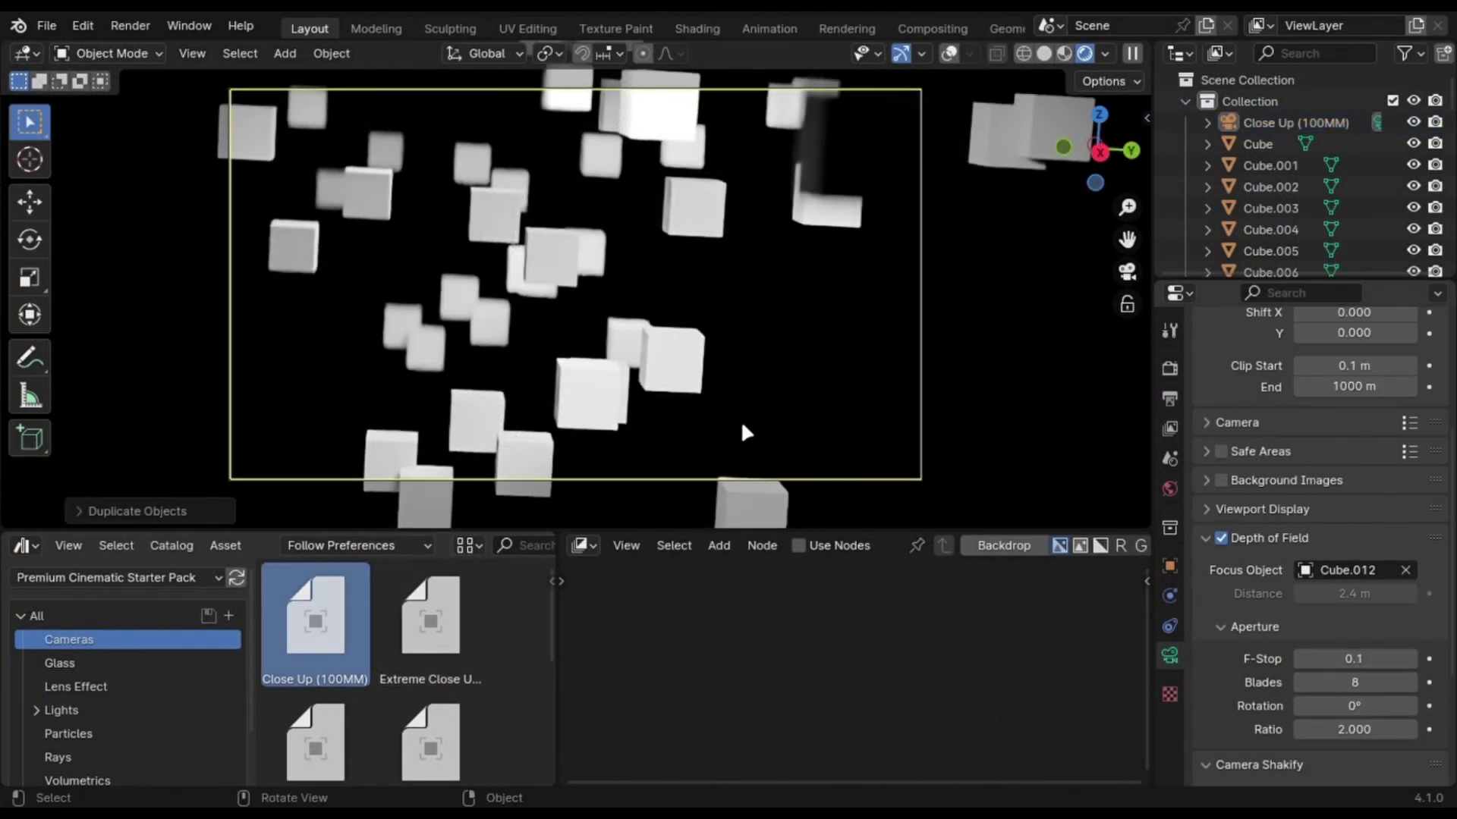
{"action": "left_click_drag", "start_coordinate": [1358, 668], "coordinate": [1389, 666]}
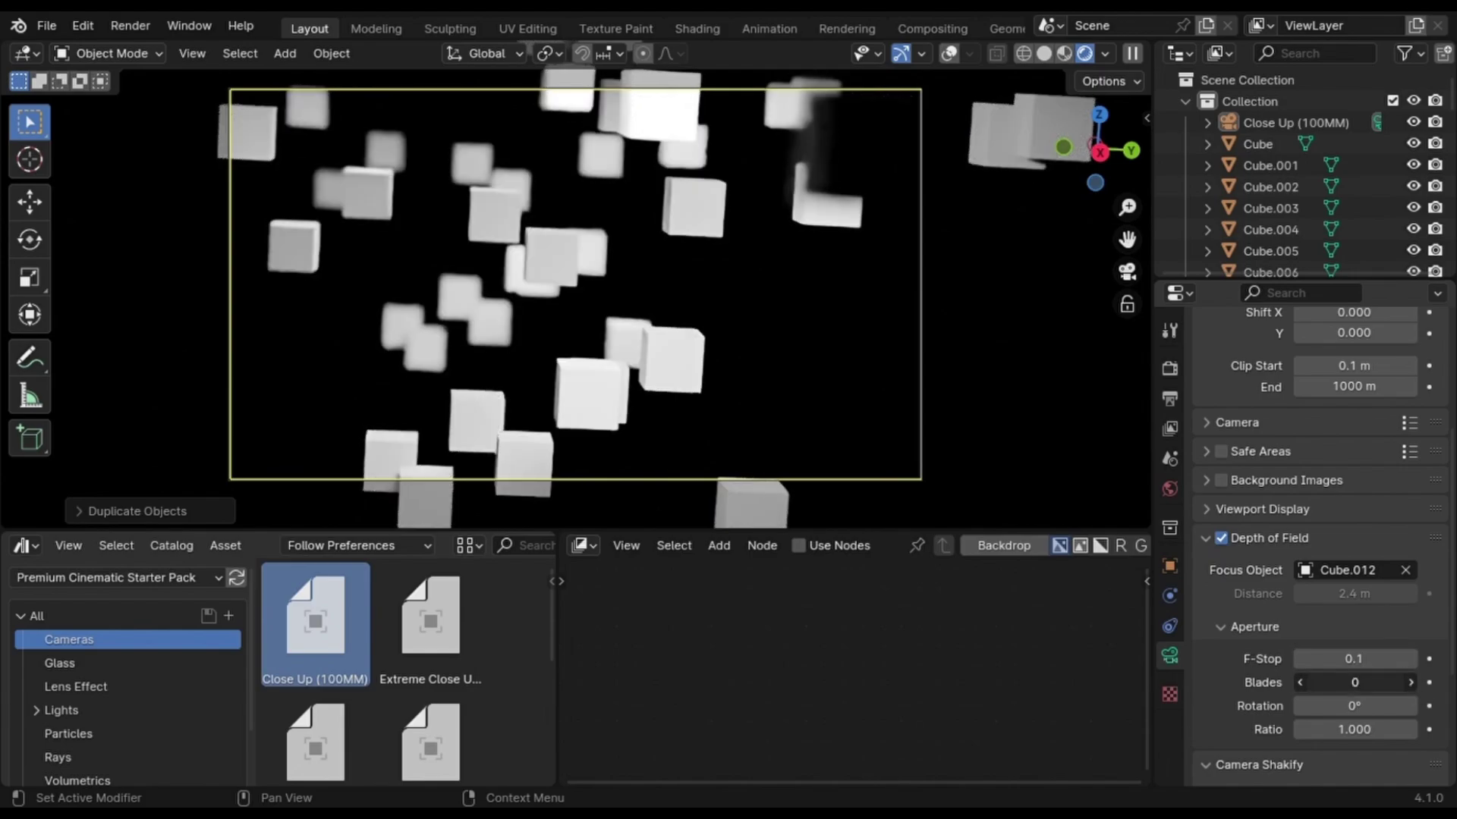
{"action": "key", "text": "Return"}
{"action": "left_click", "coordinate": [1315, 729]}
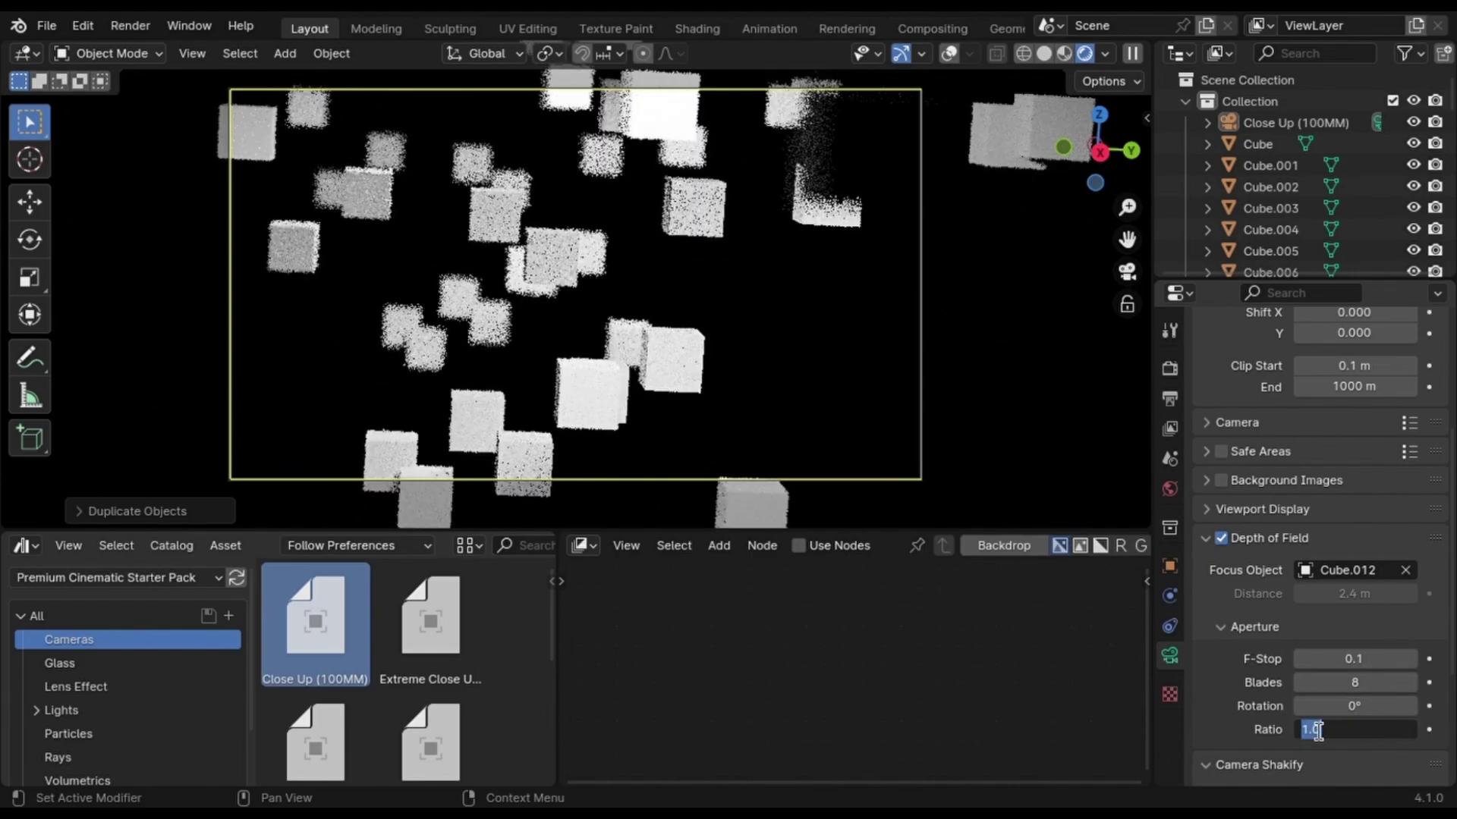